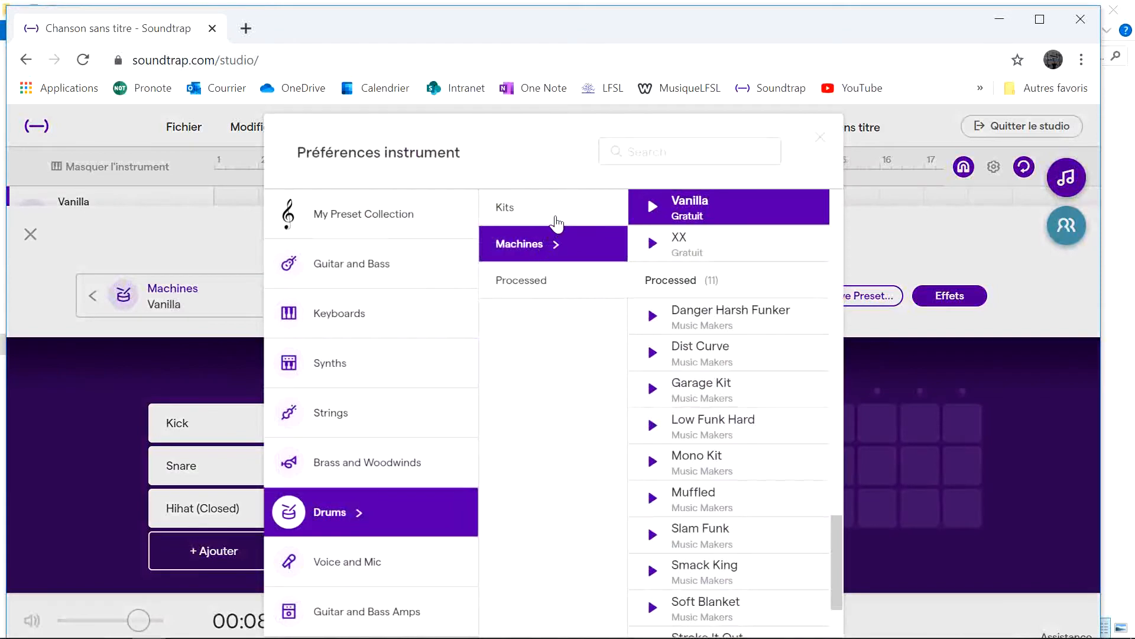
Step: Change the drum track's instrument to the Seventies preset from the Kits category and close the preset browser
{"action": "left_click", "coordinate": [554, 220]}
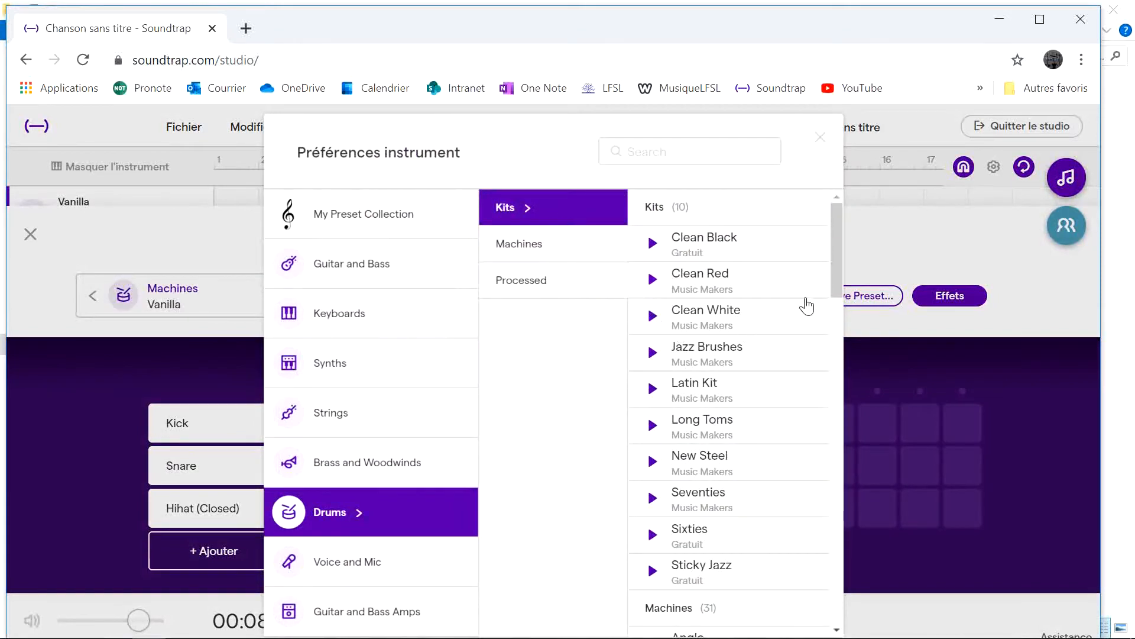
{"action": "left_click_drag", "start_coordinate": [839, 282], "coordinate": [828, 318]}
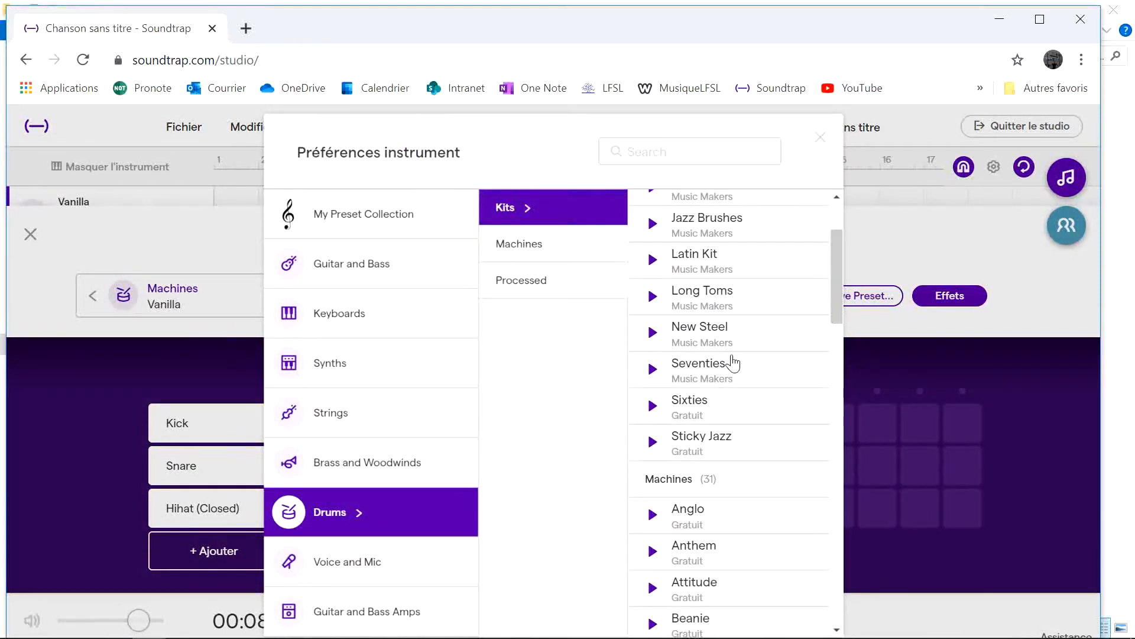
{"action": "left_click", "coordinate": [709, 371]}
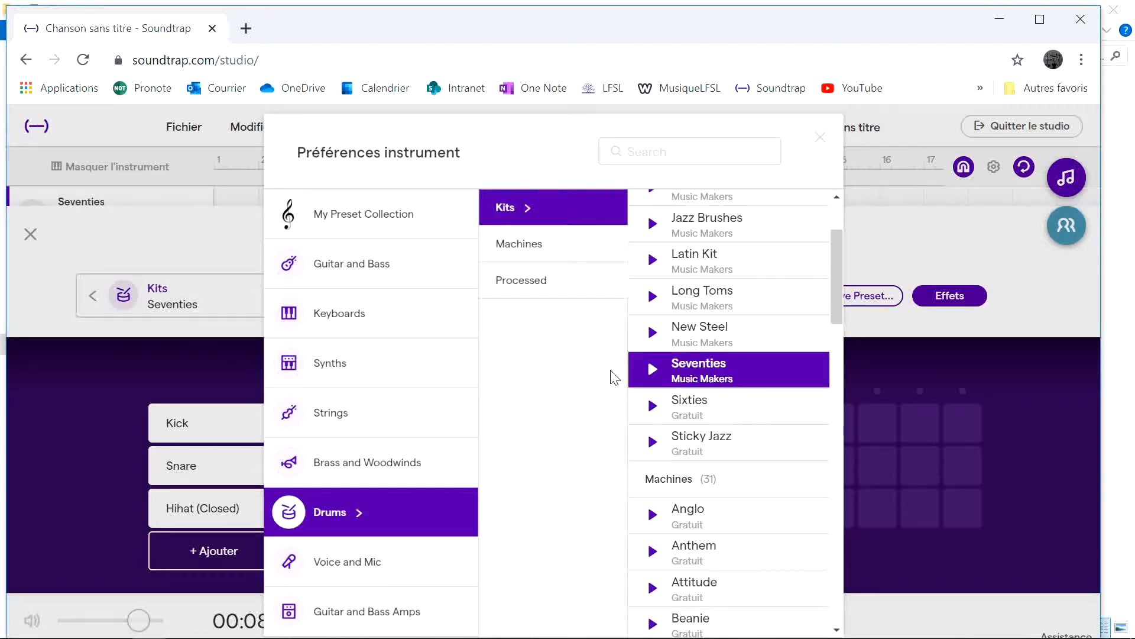
{"action": "left_click", "coordinate": [820, 138]}
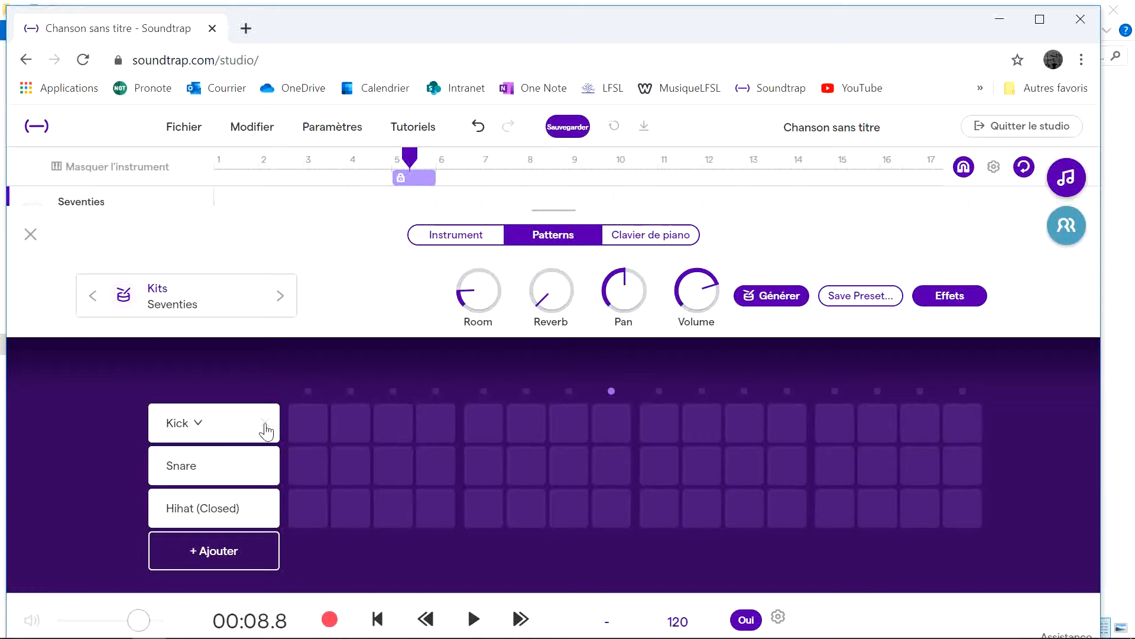
Step: Program and preview a measure 5 pattern with kick on steps 1, 9, 11, snare on 5, 13, and closed hi-hat on all odd steps
{"action": "left_click", "coordinate": [318, 431]}
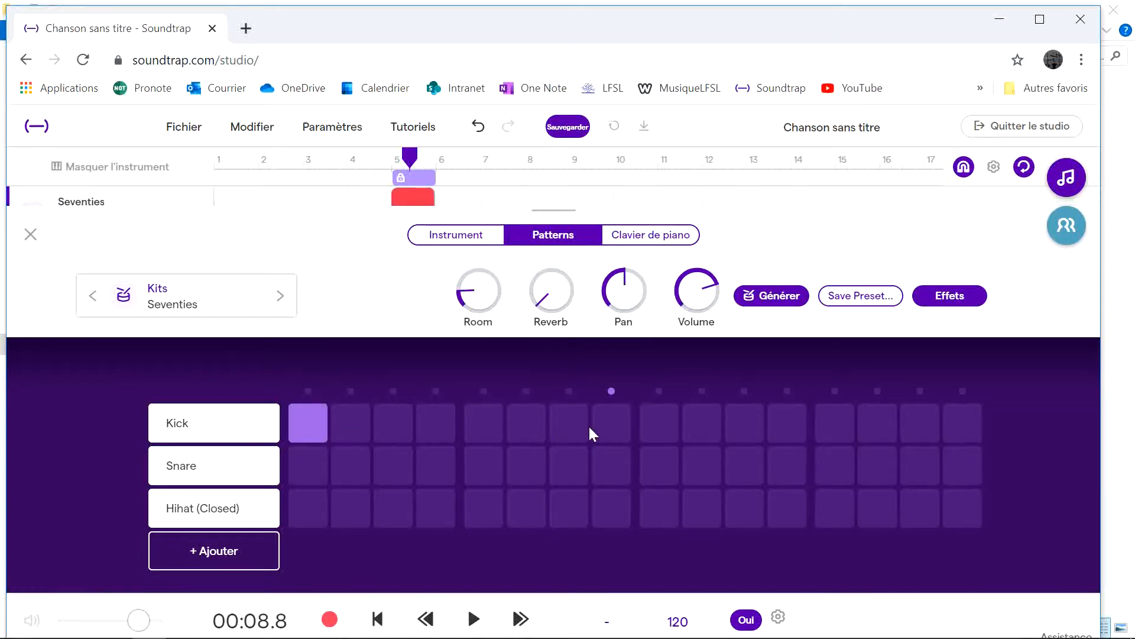
{"action": "left_click", "coordinate": [641, 425]}
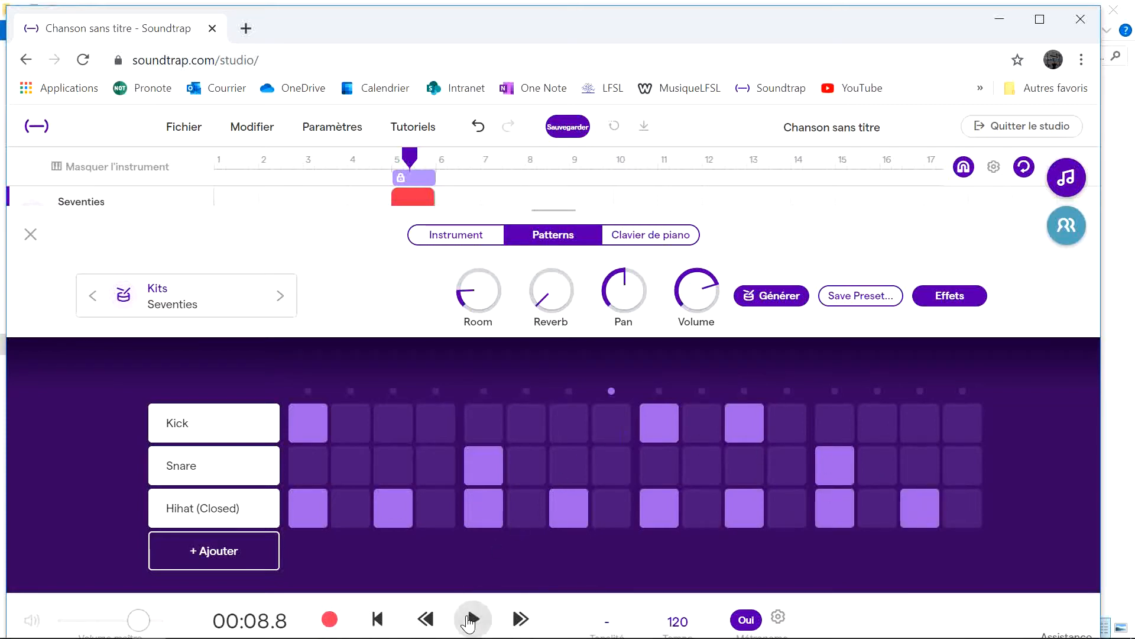
{"action": "left_click", "coordinate": [471, 619]}
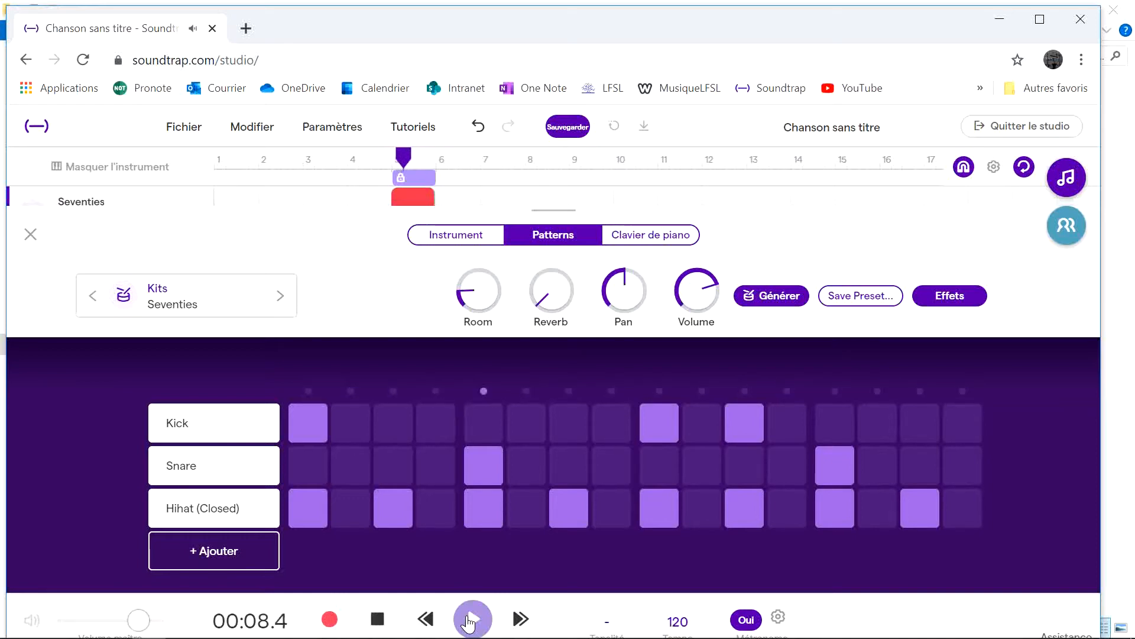
{"action": "left_click", "coordinate": [375, 619]}
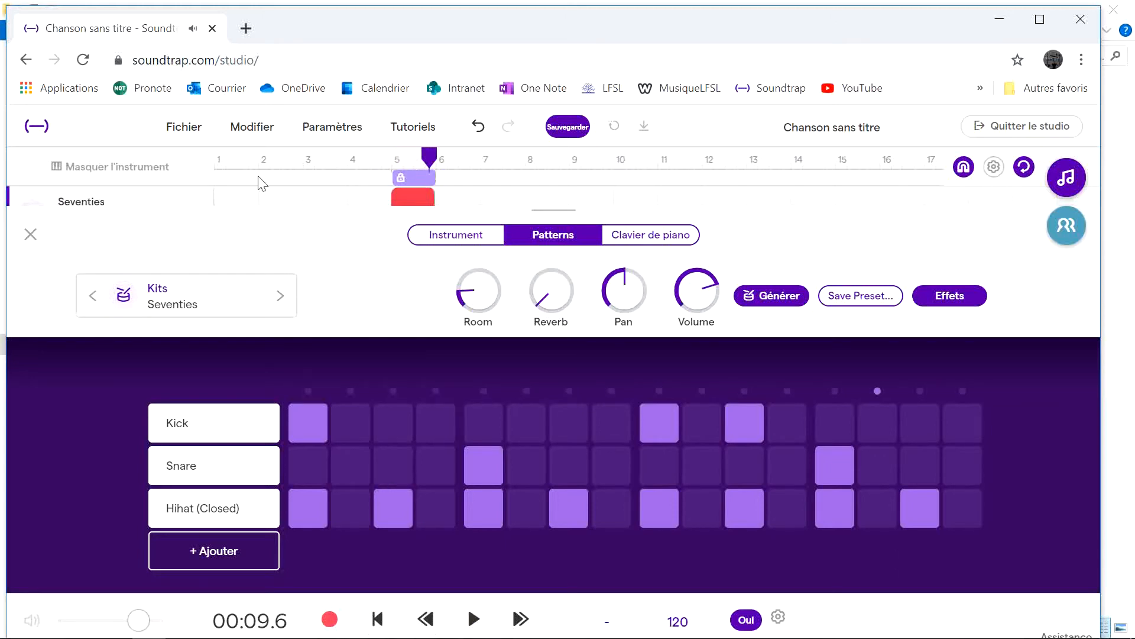
Step: Close the pattern editor, move the drum region to measure 1 and loop it through measure 6
{"action": "left_click", "coordinate": [30, 234]}
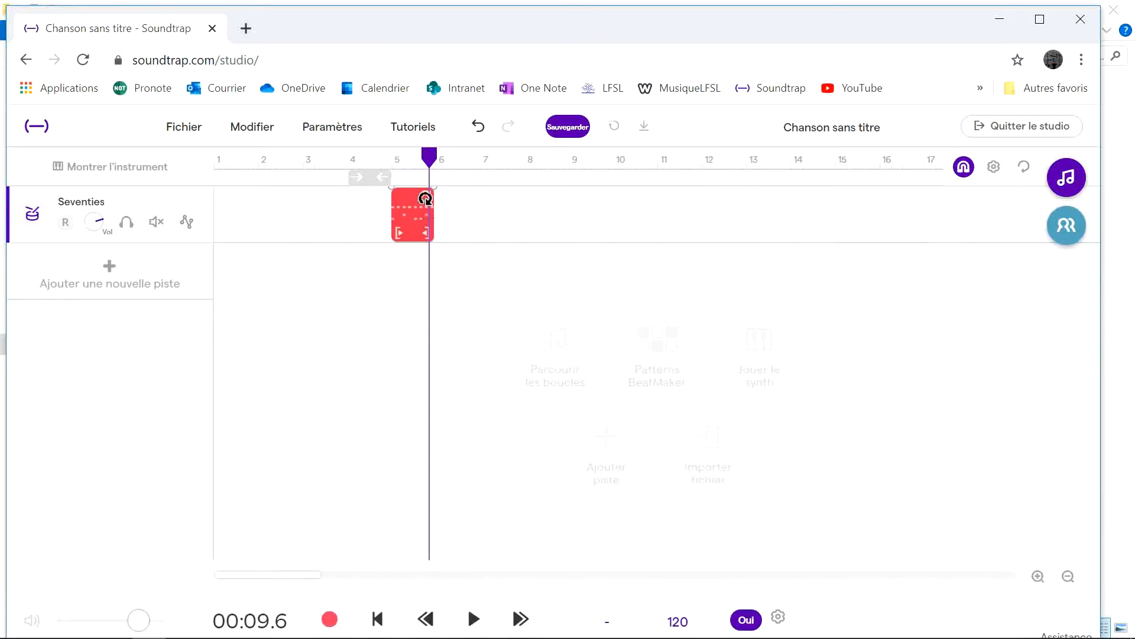
{"action": "left_click_drag", "start_coordinate": [413, 217], "coordinate": [228, 207]}
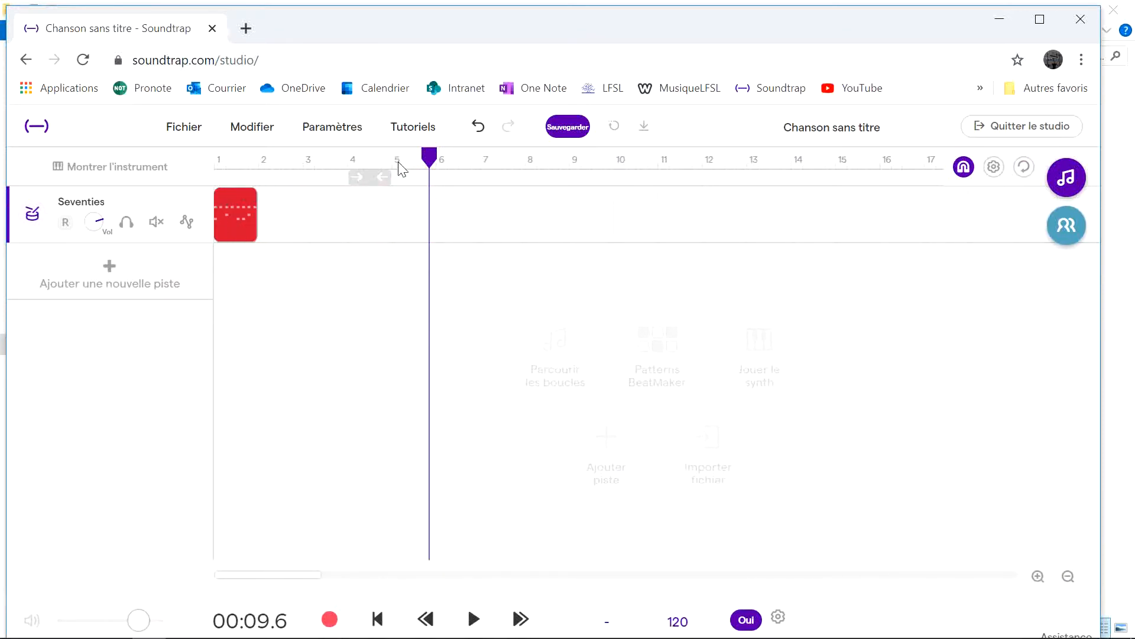
{"action": "left_click_drag", "start_coordinate": [431, 152], "coordinate": [208, 175]}
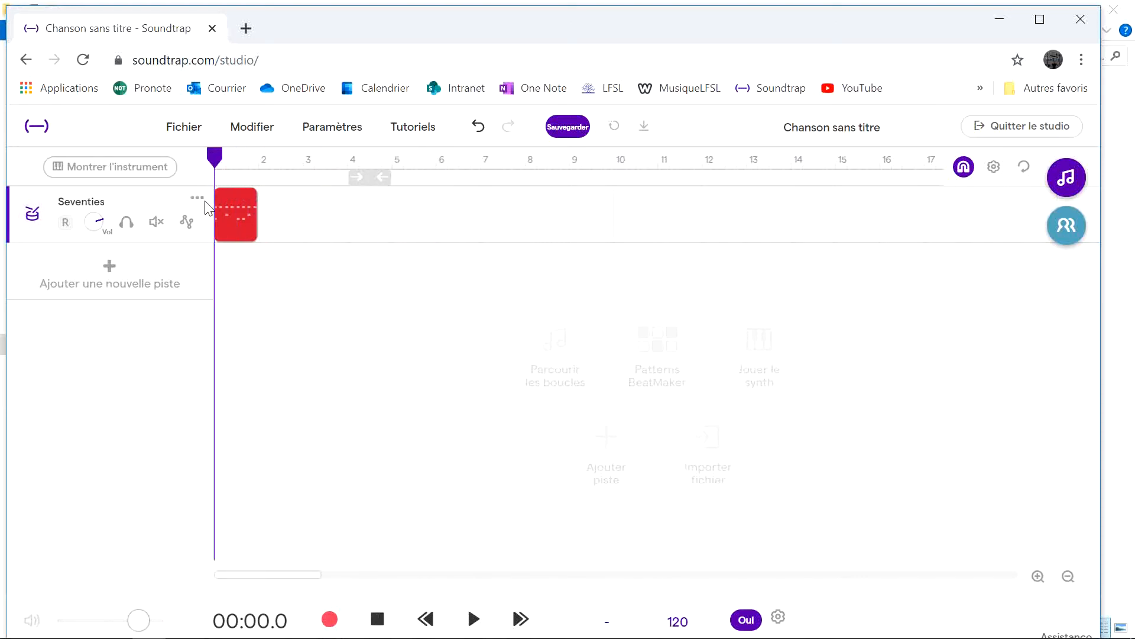
{"action": "mouse_move", "coordinate": [239, 207]}
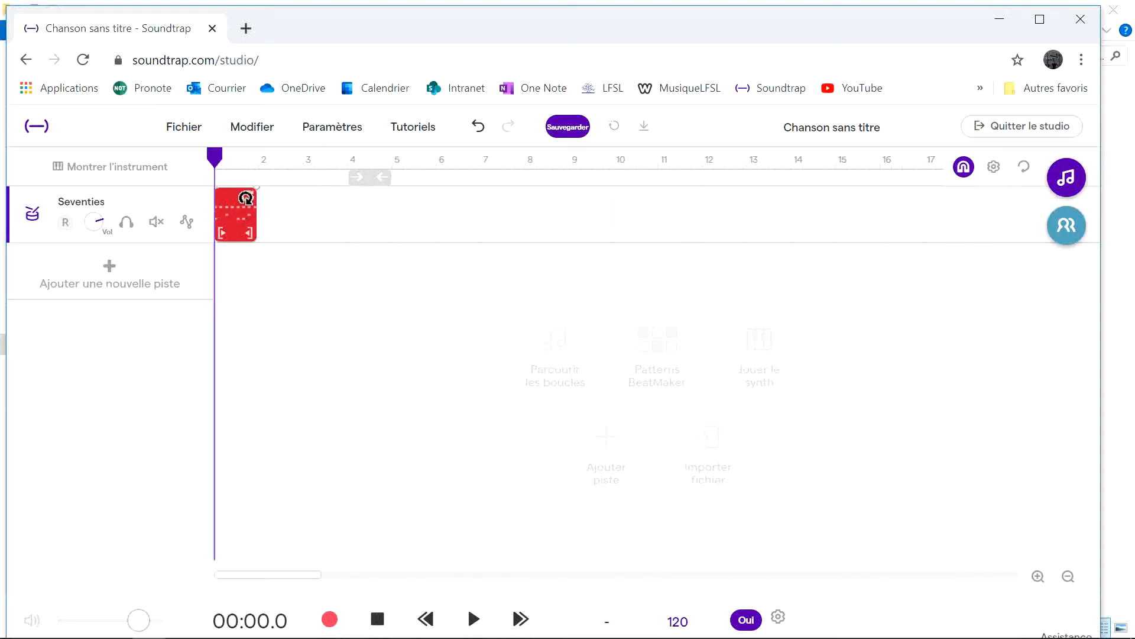
{"action": "left_click_drag", "start_coordinate": [246, 198], "coordinate": [463, 207]}
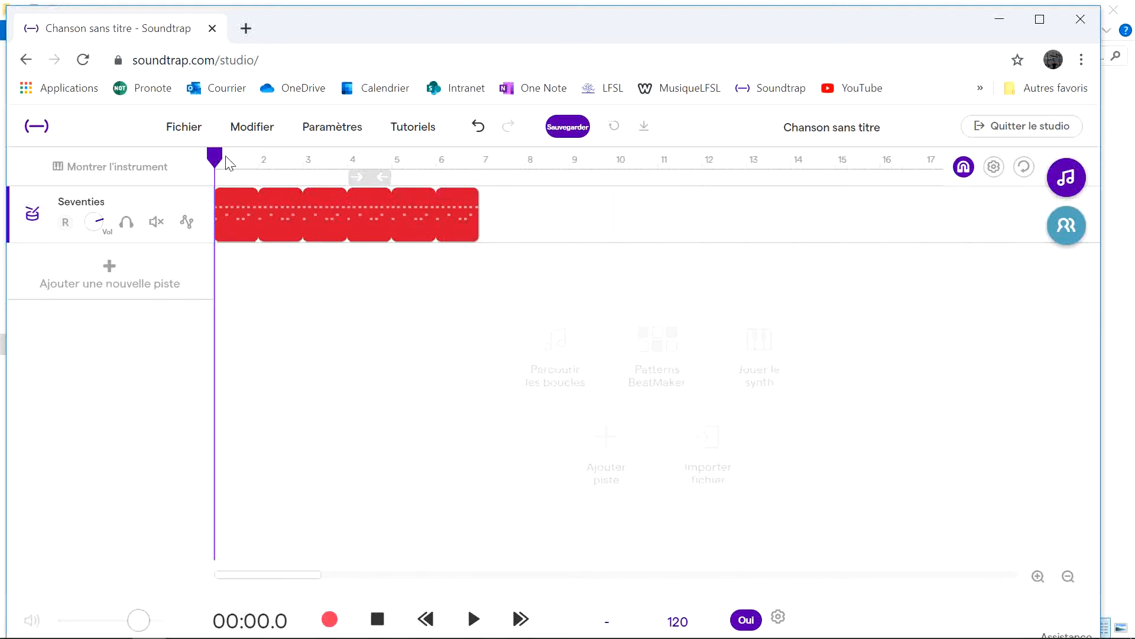
Step: Program a fill in measure 7: kick 1, 9, 11, 15; snare 5, 13, 15, 16; closed hi-hat on odd steps plus 8 and 16
{"action": "left_click_drag", "start_coordinate": [222, 162], "coordinate": [481, 173]}
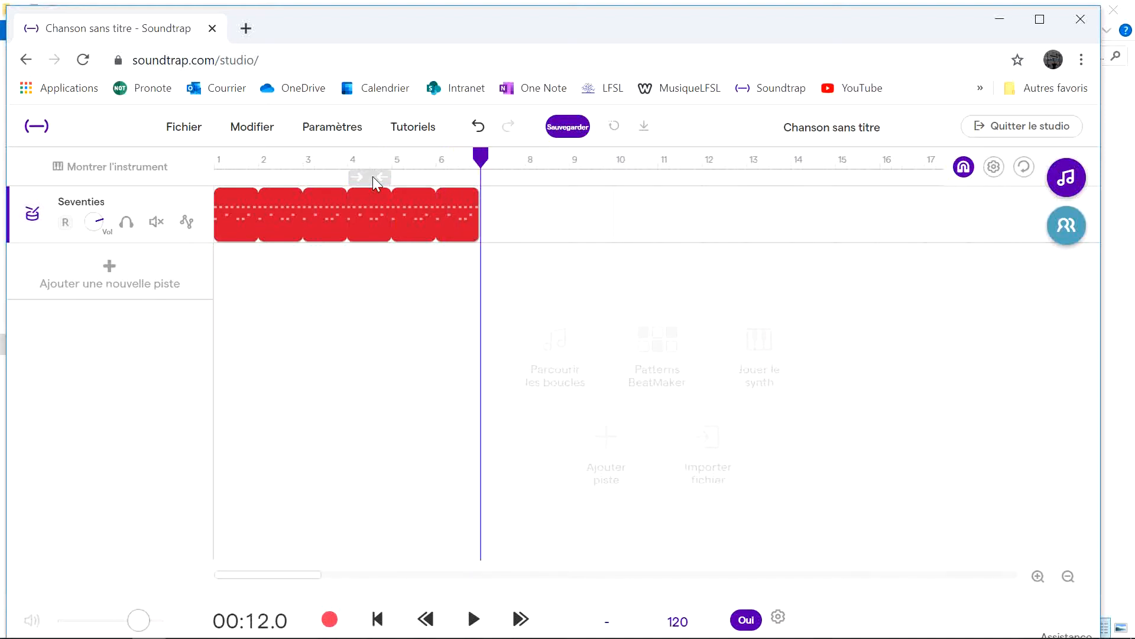
{"action": "left_click_drag", "start_coordinate": [372, 176], "coordinate": [508, 189]}
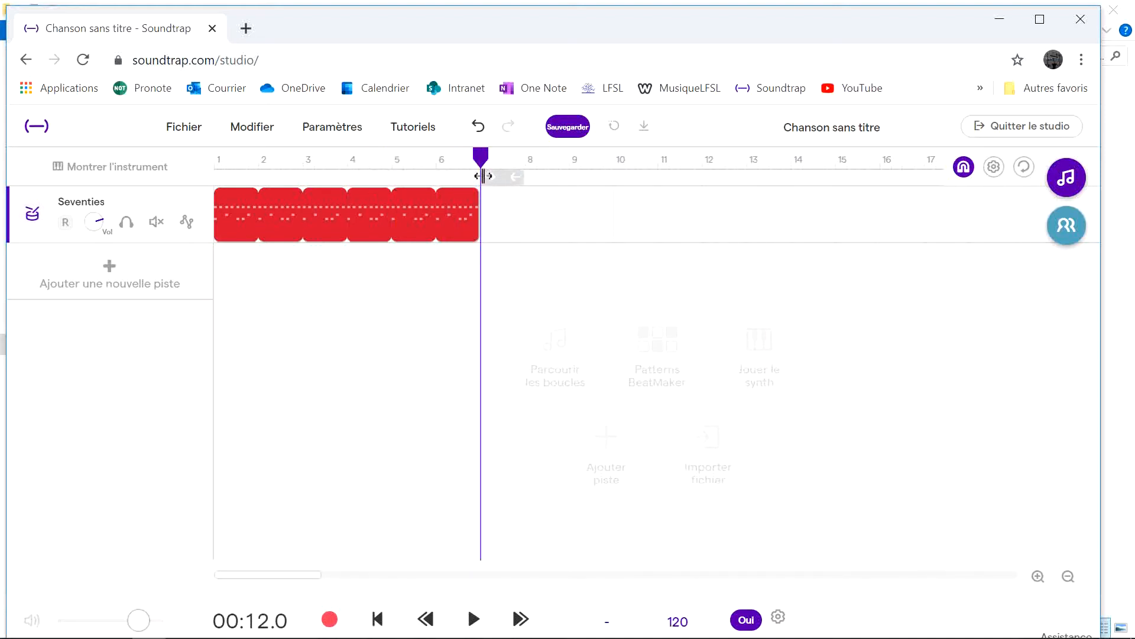
{"action": "double_click", "coordinate": [494, 209]}
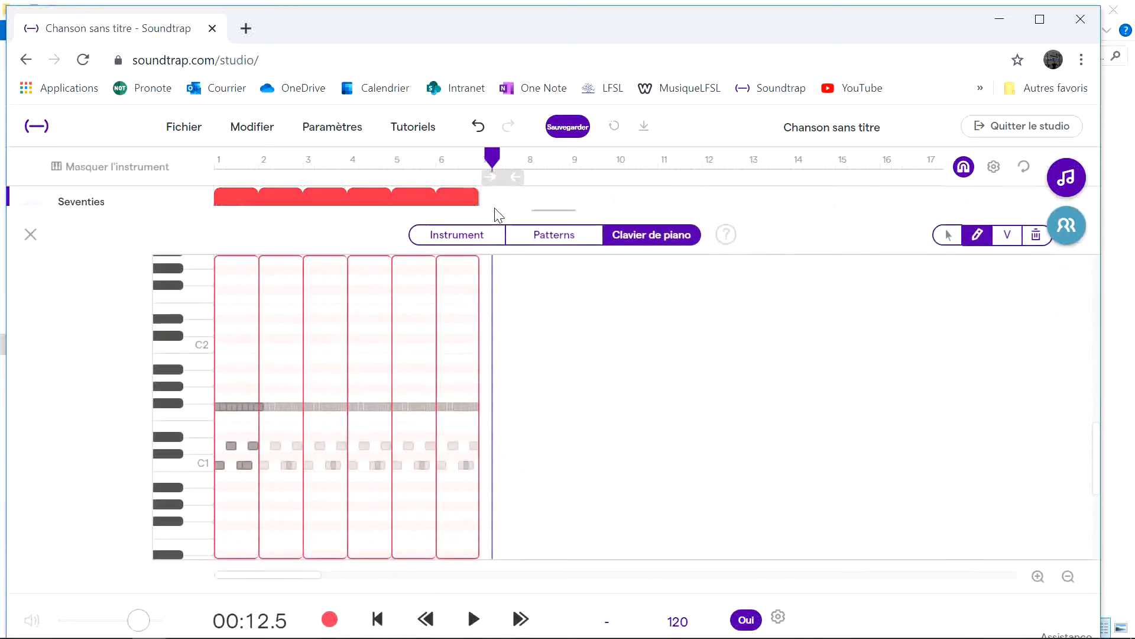
{"action": "left_click", "coordinate": [566, 238]}
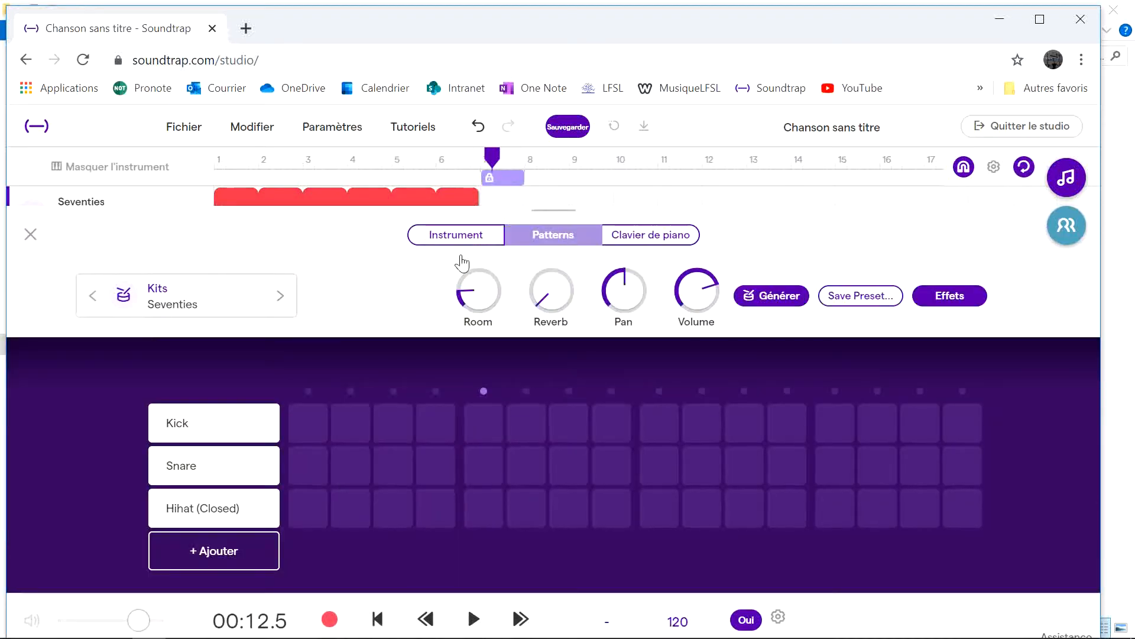
{"action": "left_click", "coordinate": [313, 436]}
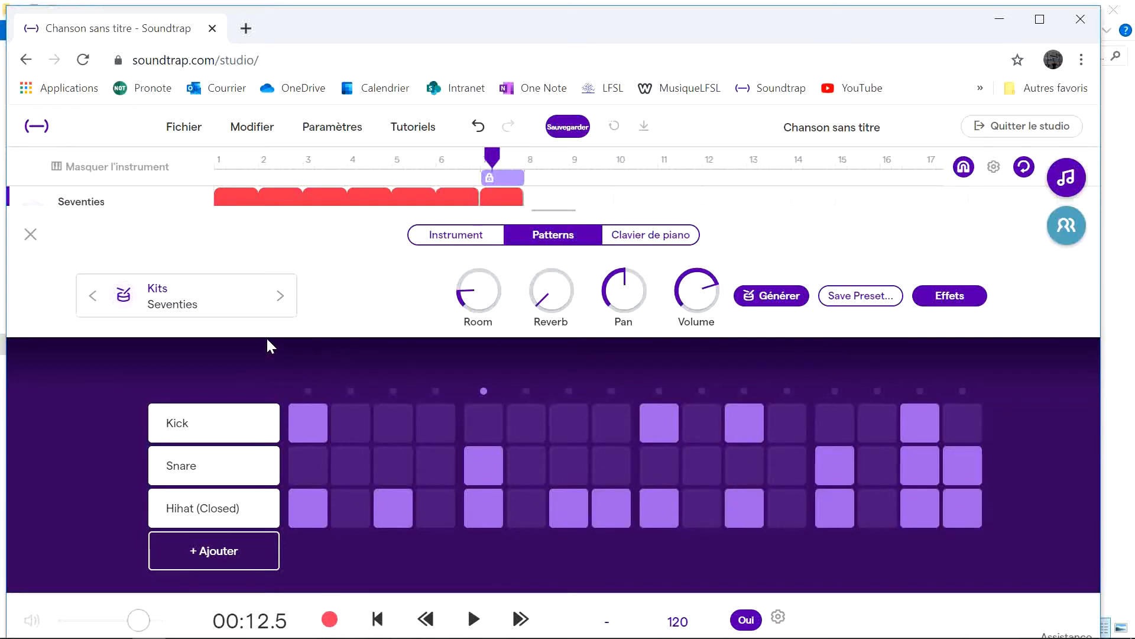
{"action": "left_click", "coordinate": [31, 234]}
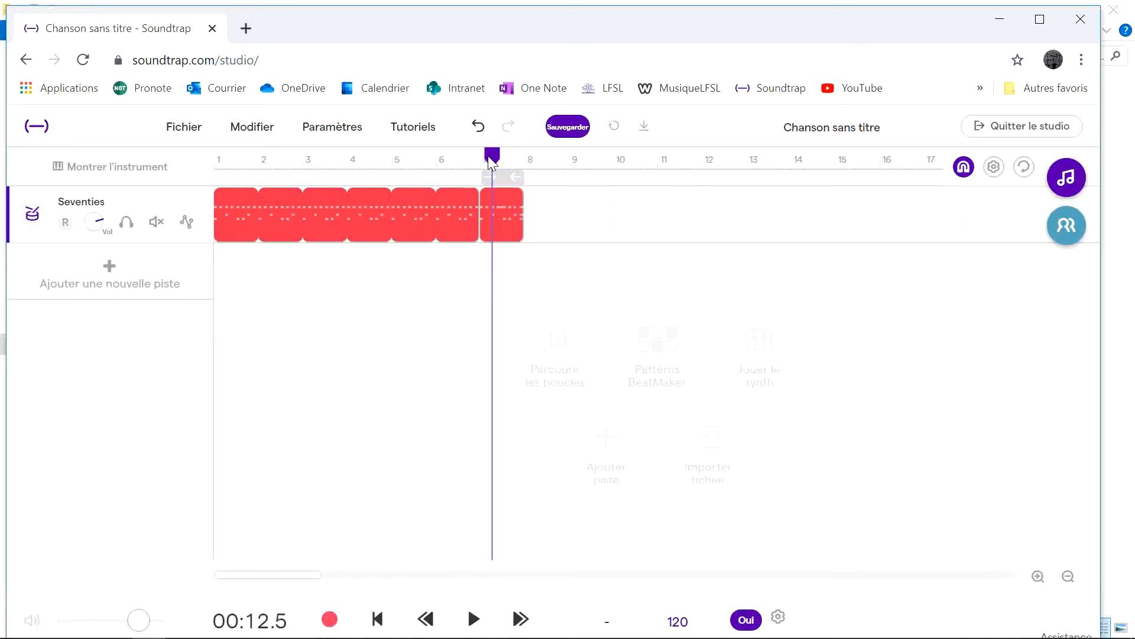
Step: Play the seven-measure drum track from the beginning to hear the looped beat followed by the fill
{"action": "left_click_drag", "start_coordinate": [491, 155], "coordinate": [214, 159]}
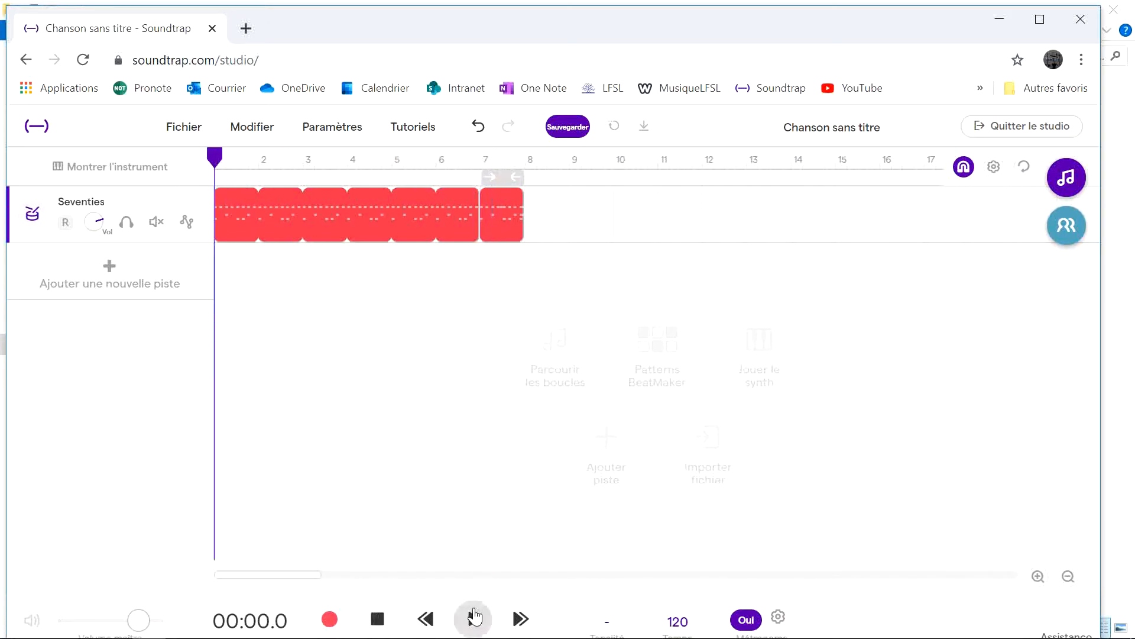
{"action": "left_click", "coordinate": [474, 617]}
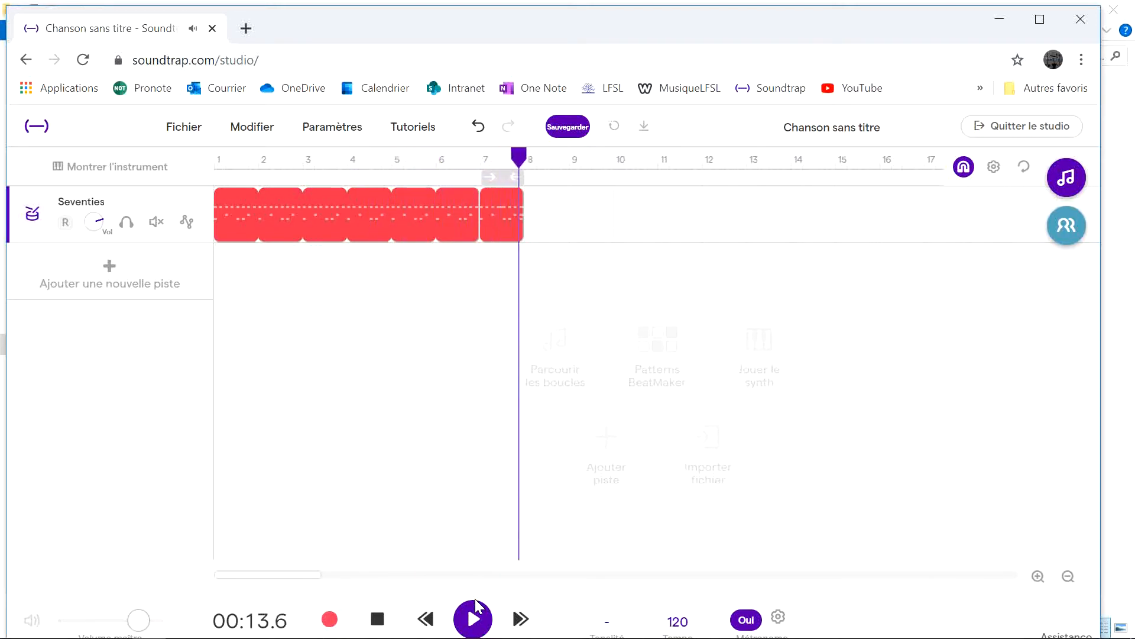
{"action": "left_click", "coordinate": [377, 618]}
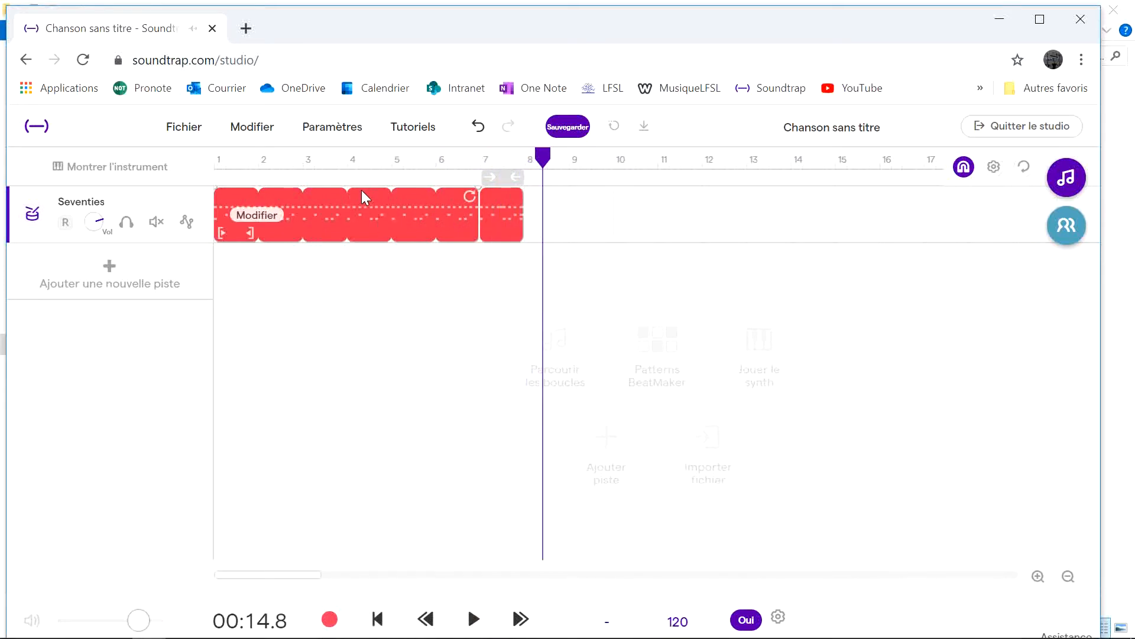
Step: Shorten the looped beat to three measures and program a kick-only pattern in measure 4 on steps 1, 5, 9, 10, 11 and 13
{"action": "left_click_drag", "start_coordinate": [470, 201], "coordinate": [344, 198]}
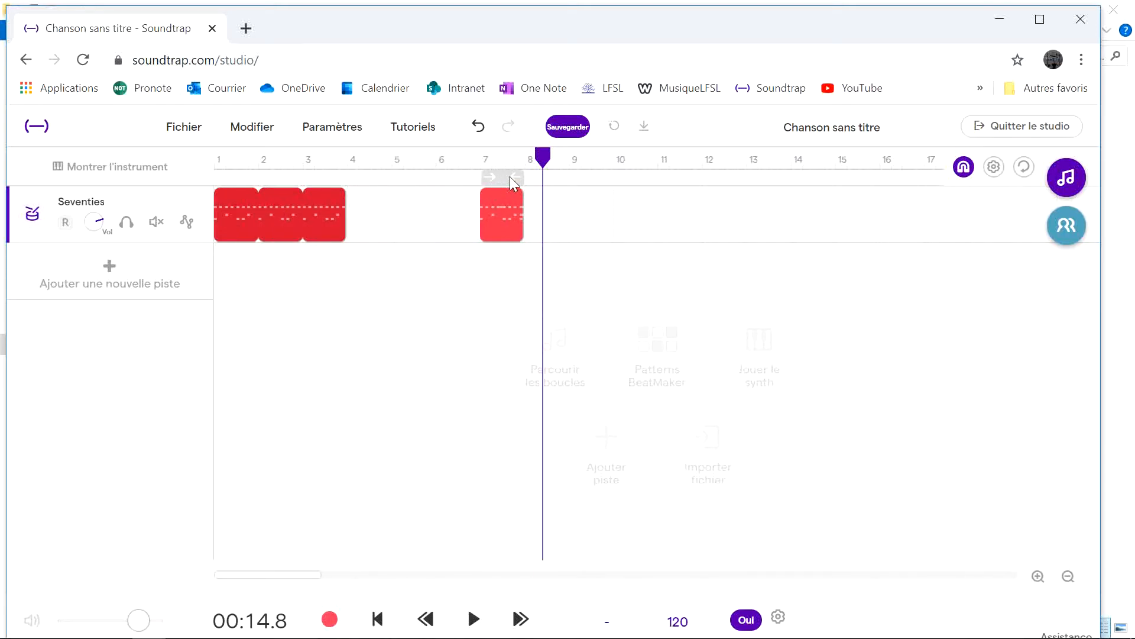
{"action": "mouse_move", "coordinate": [505, 176]}
{"action": "left_mouse_down"}
{"action": "mouse_move", "coordinate": [436, 175]}
{"action": "mouse_move", "coordinate": [375, 195]}
{"action": "left_mouse_up"}
{"action": "left_click", "coordinate": [373, 210]}
{"action": "double_click", "coordinate": [376, 217]}
{"action": "left_click", "coordinate": [553, 234]}
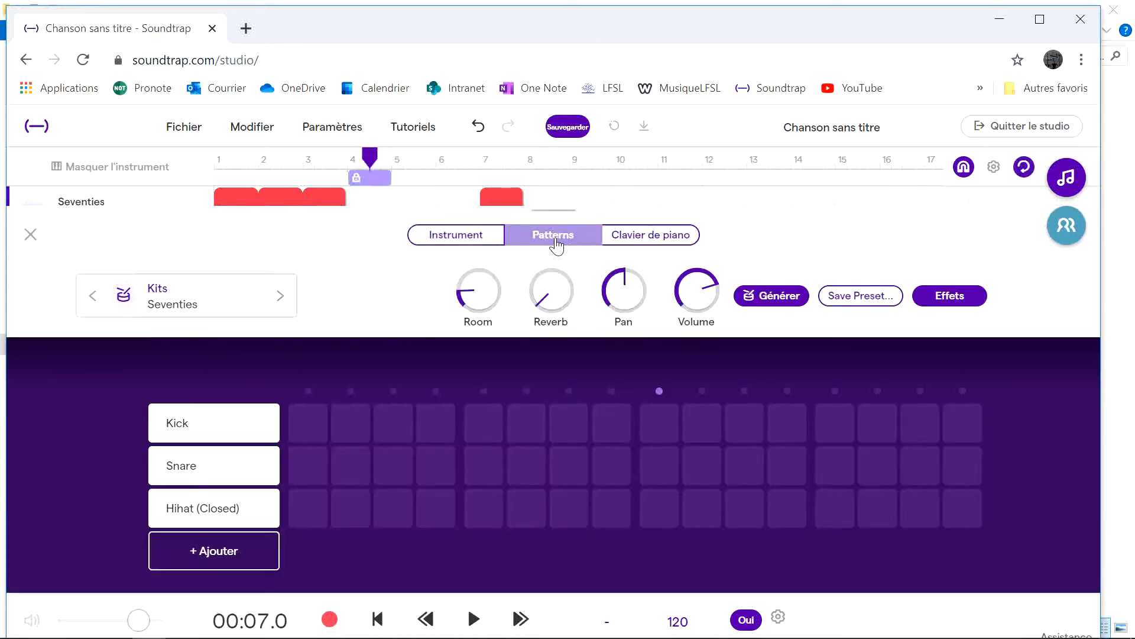
{"action": "left_click", "coordinate": [308, 422]}
{"action": "left_click_drag", "start_coordinate": [659, 422], "coordinate": [744, 422]}
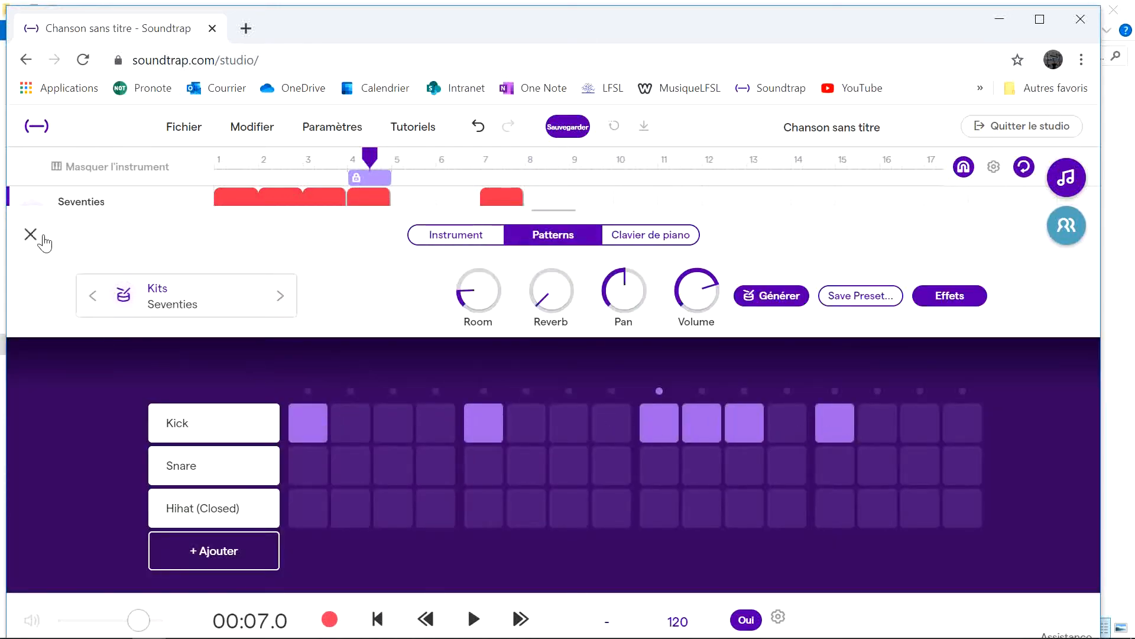
{"action": "left_click", "coordinate": [30, 234]}
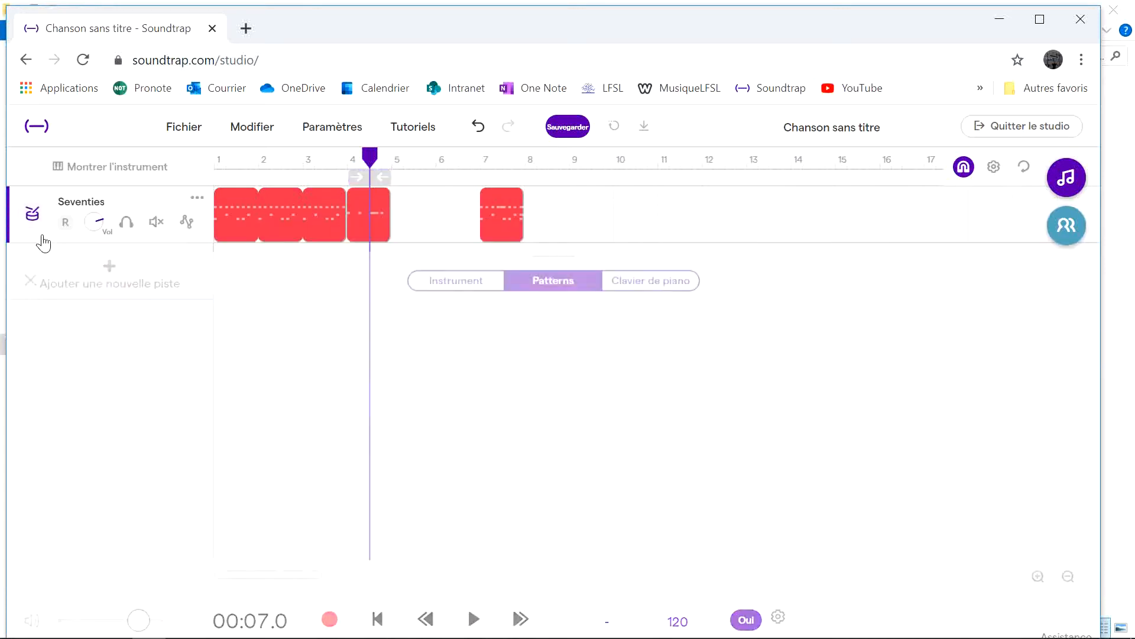
Step: Copy the main beat into measures 5 and 6, moving the fill aside and back so it follows in measure 7
{"action": "left_click", "coordinate": [275, 198]}
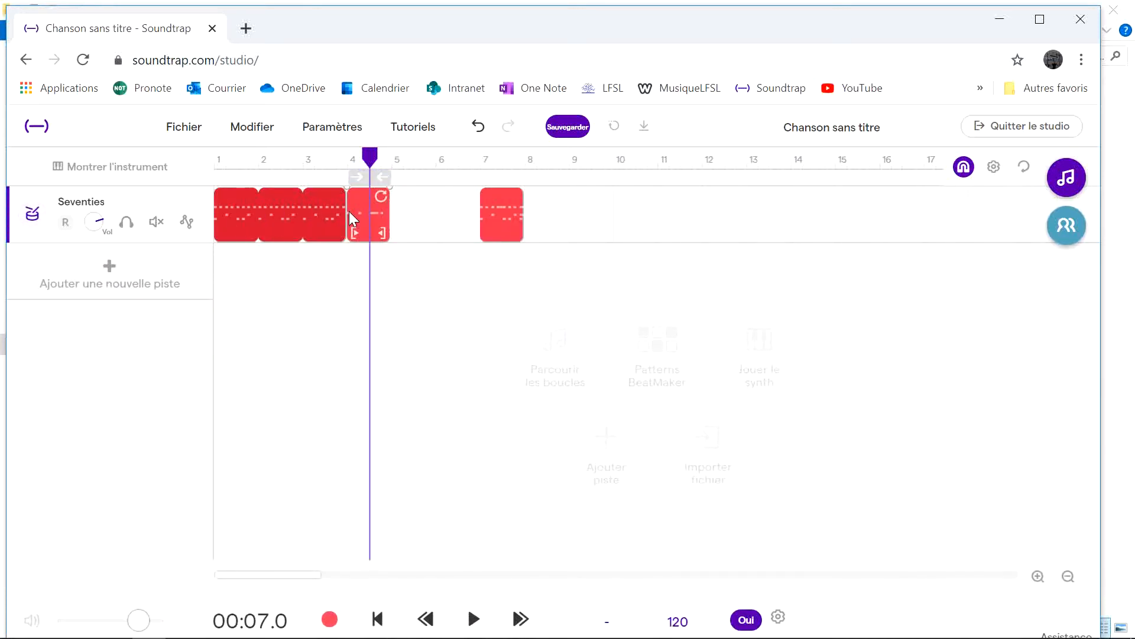
{"action": "left_click_drag", "start_coordinate": [499, 197], "coordinate": [644, 197]}
{"action": "left_click", "coordinate": [392, 170]}
{"action": "key", "text": "ctrl+v"}
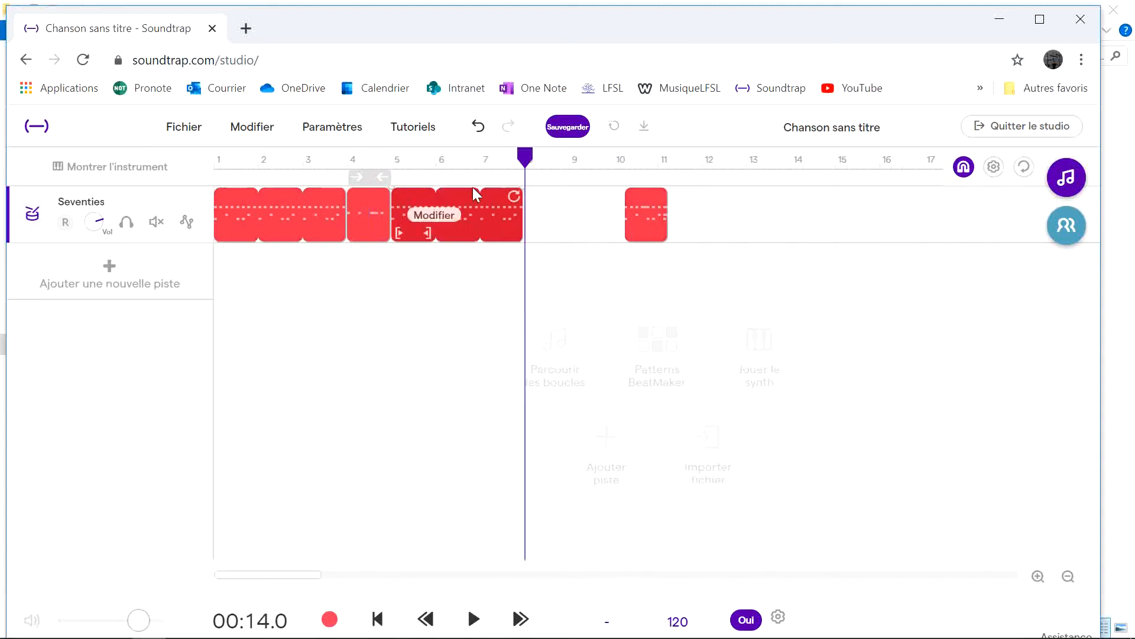
{"action": "left_click_drag", "start_coordinate": [513, 197], "coordinate": [465, 200]}
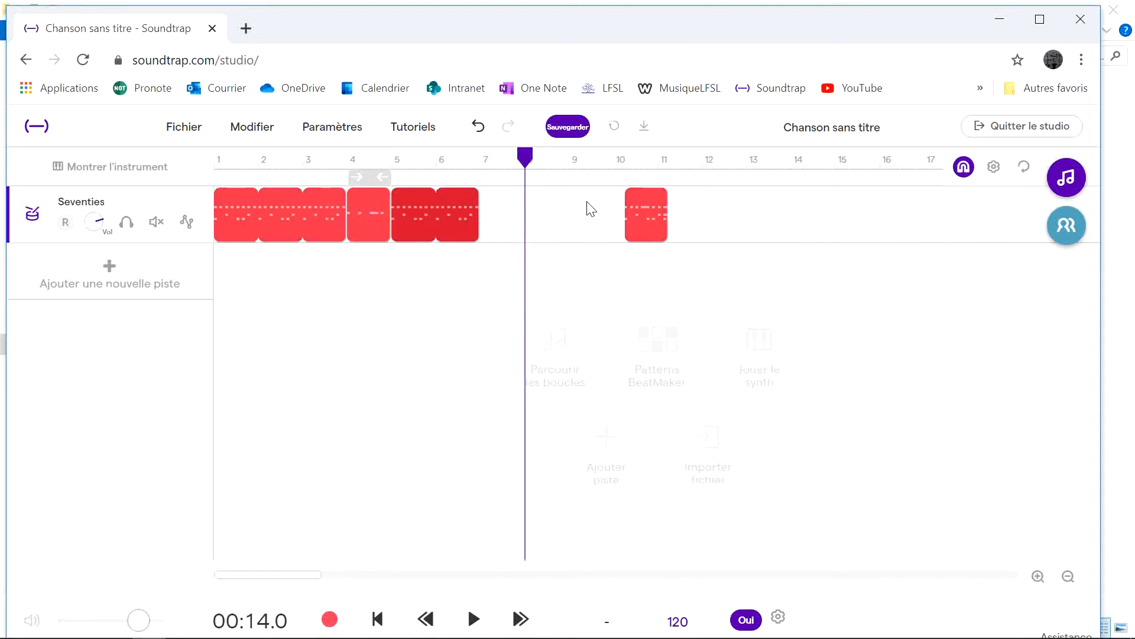
{"action": "left_click_drag", "start_coordinate": [649, 204], "coordinate": [504, 204]}
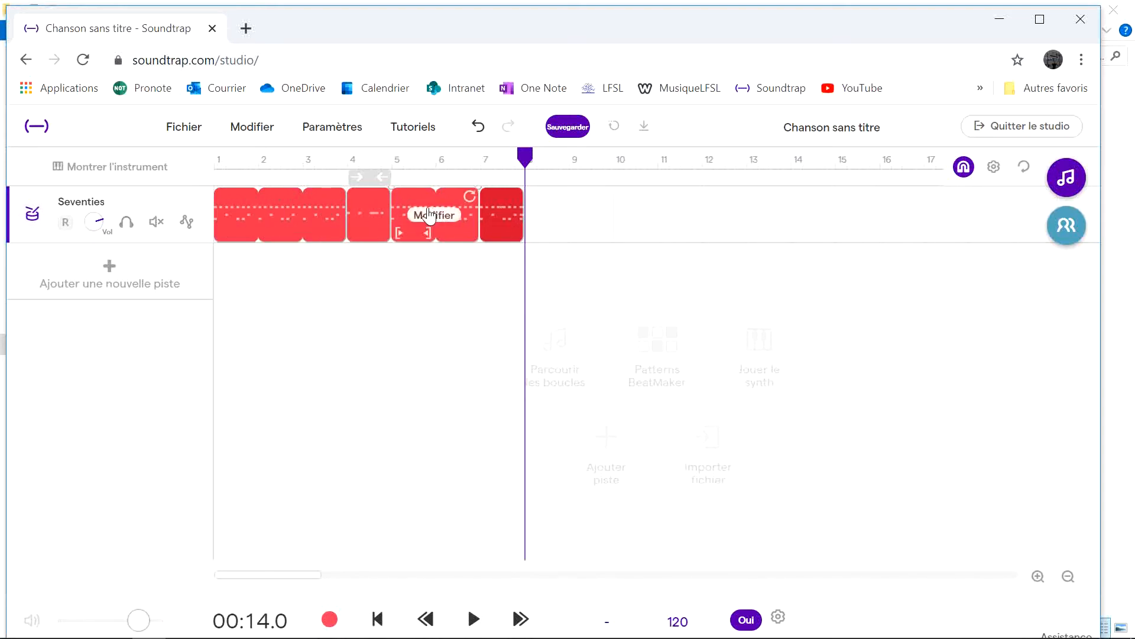
Step: Undo the rearrangement and the measure 4 pattern, back to the beat looped over six measures with the fill in measure 7
{"action": "left_click", "coordinate": [361, 200]}
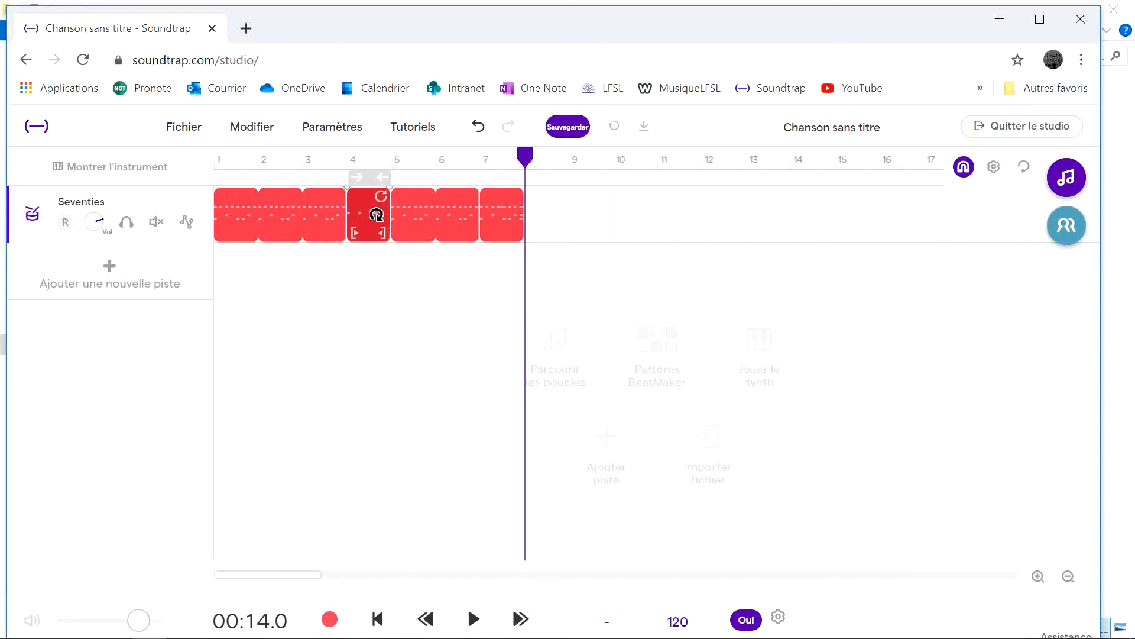
{"action": "key", "text": "ctrl+z"}
{"action": "key", "text": "ctrl+z"}
{"action": "key", "text": "ctrl+z"}
{"action": "key", "text": "ctrl+z"}
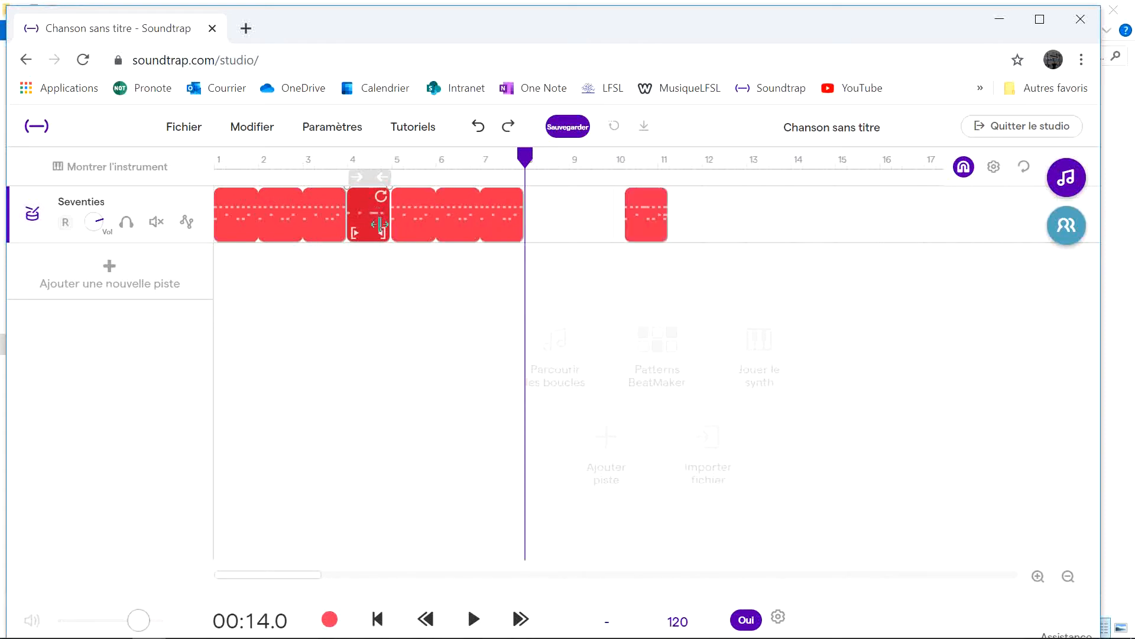
{"action": "key", "text": "ctrl+z"}
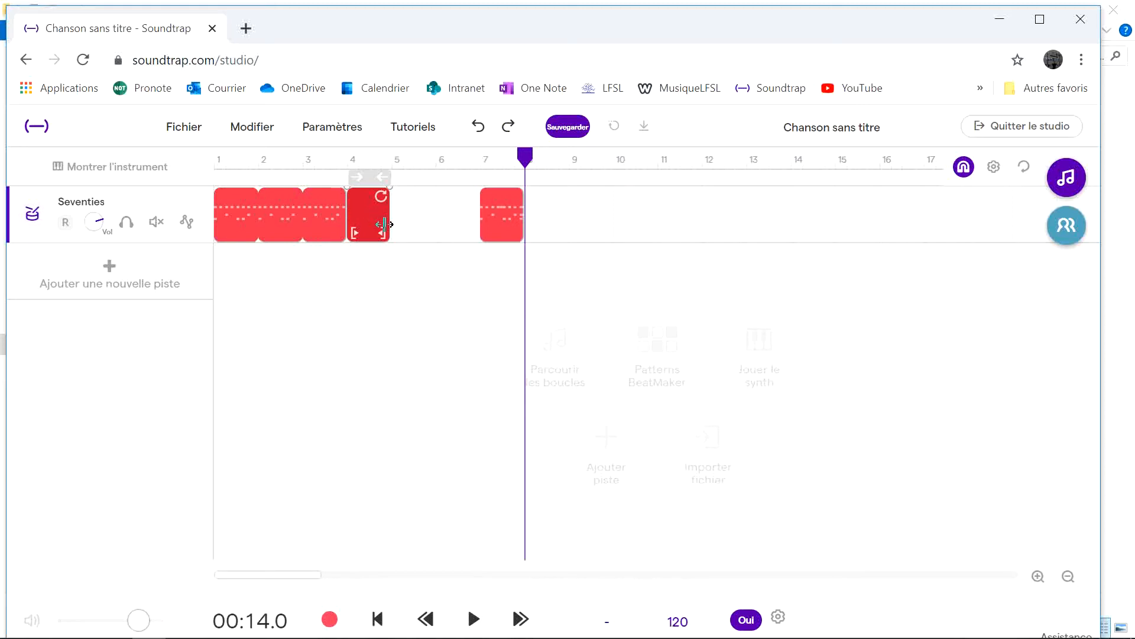
{"action": "key", "text": "ctrl+z"}
{"action": "key", "text": "ctrl+z"}
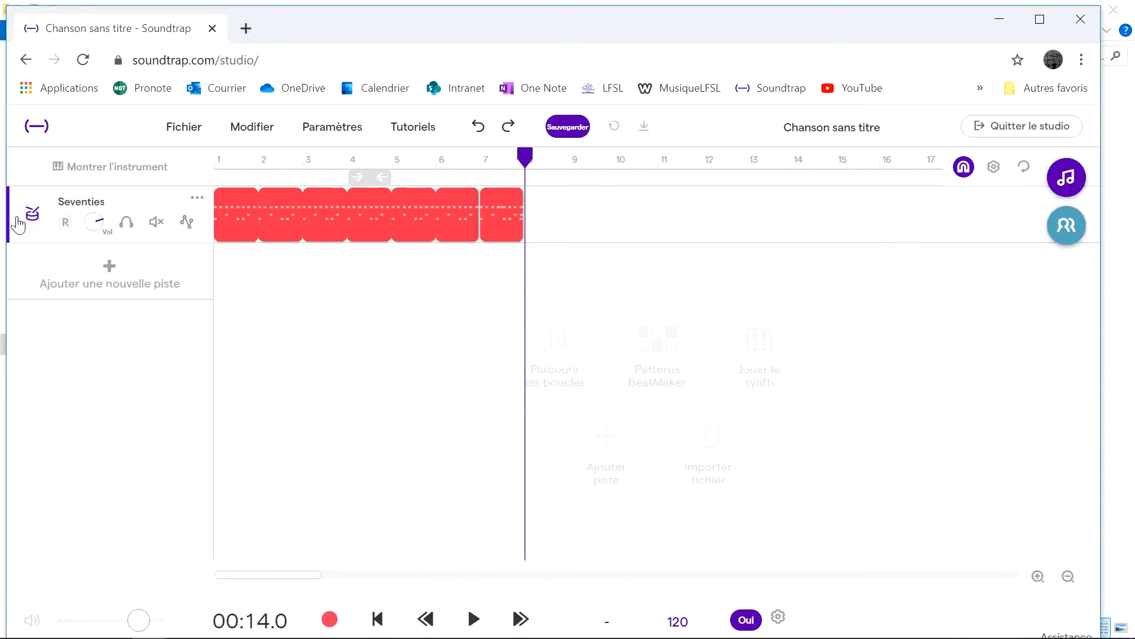
Step: Return the playhead to the start of the song
{"action": "left_click_drag", "start_coordinate": [525, 160], "coordinate": [214, 161]}
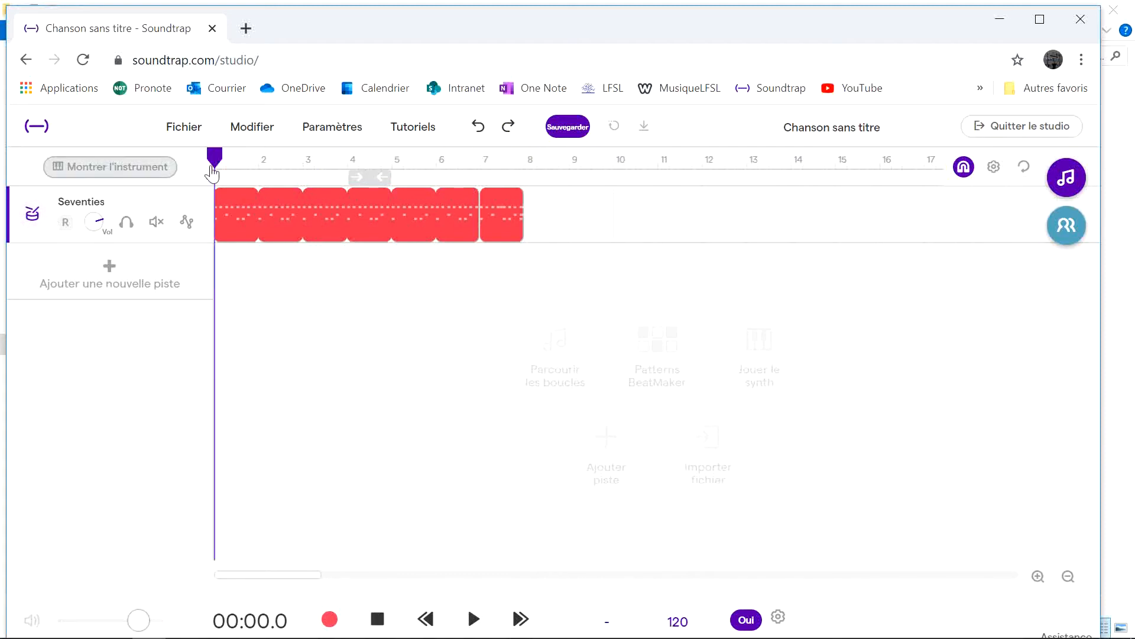
Step: Set the loop region to cover measures 1 through 7 and turn on loop playback
{"action": "left_click", "coordinate": [351, 174]}
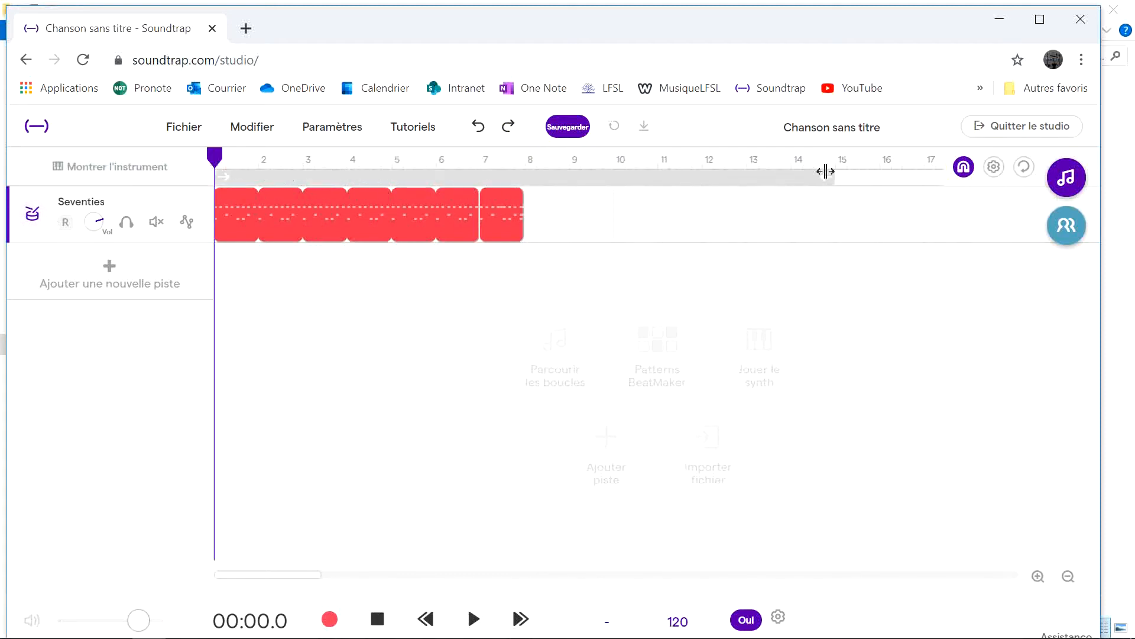
{"action": "left_click_drag", "start_coordinate": [828, 172], "coordinate": [520, 197]}
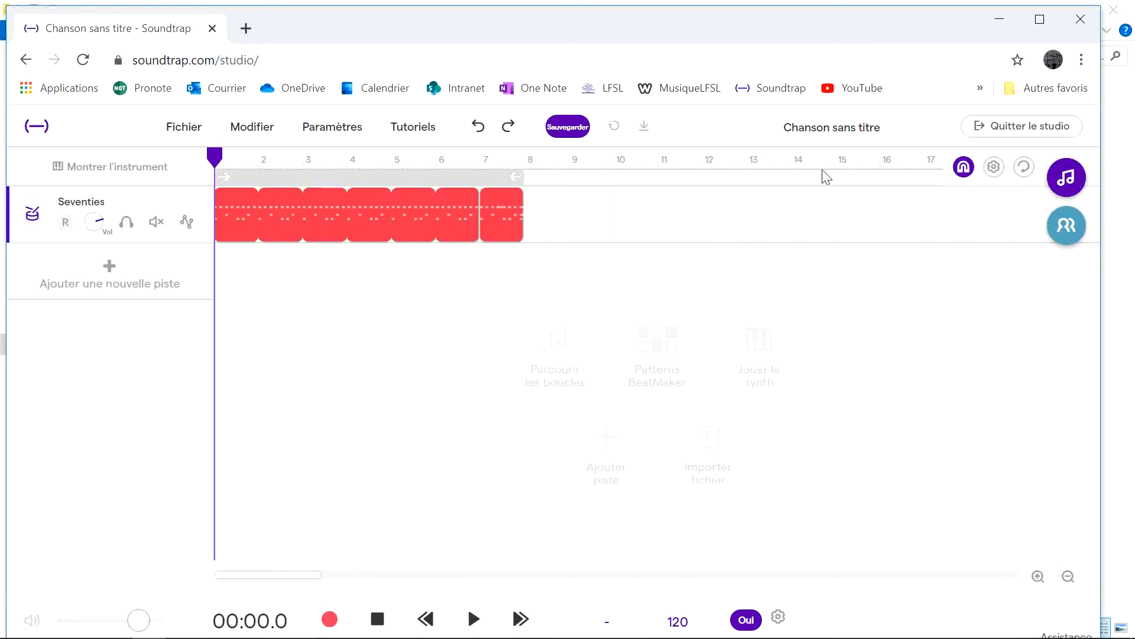
{"action": "left_click", "coordinate": [1024, 167]}
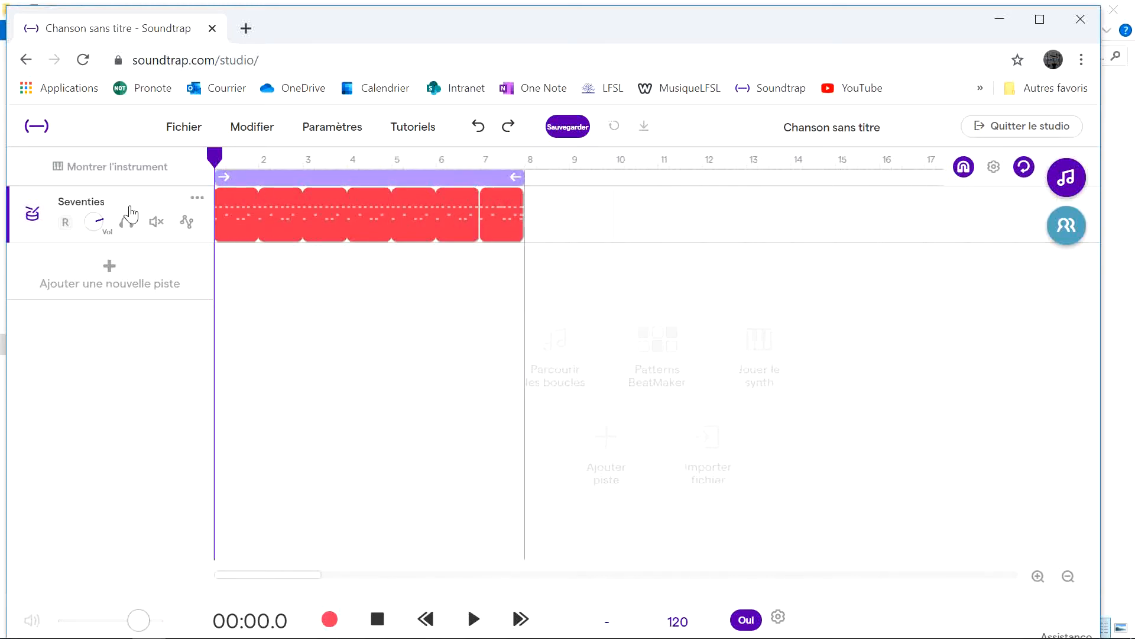
Step: Open the drum track's step pattern and play the beat from the start
{"action": "left_click", "coordinate": [32, 214]}
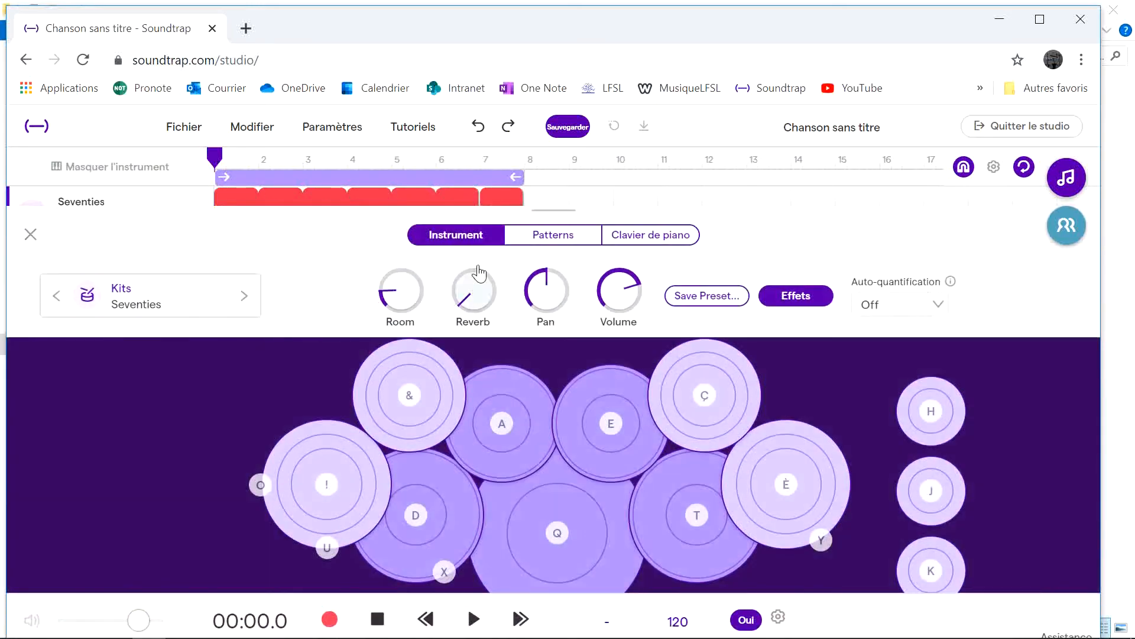
{"action": "left_click", "coordinate": [550, 236]}
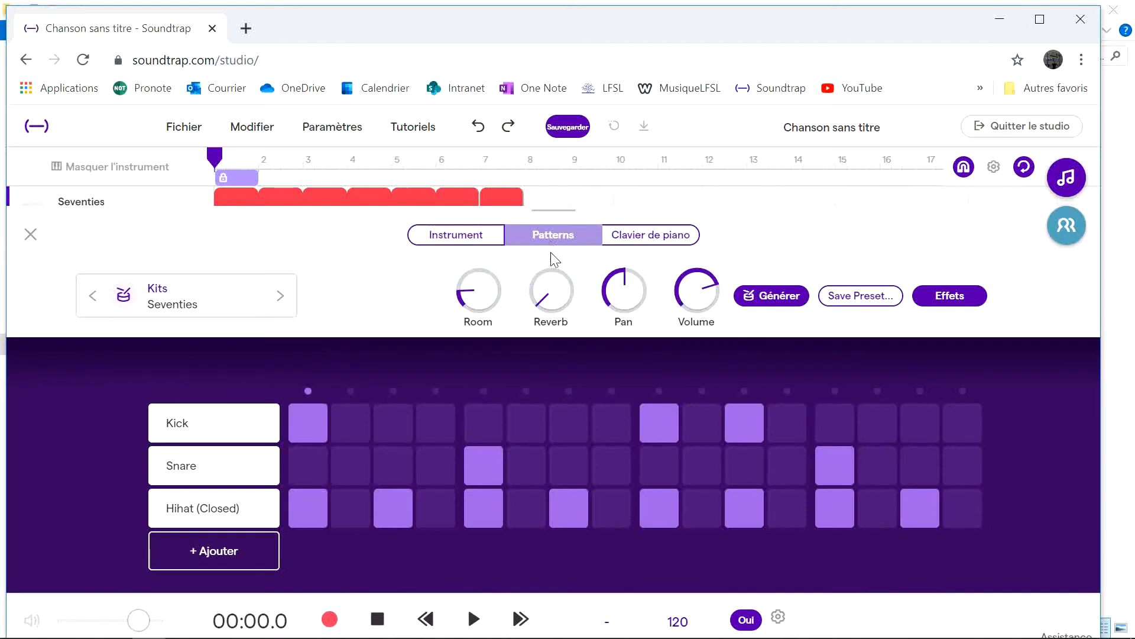
{"action": "left_click", "coordinate": [475, 619]}
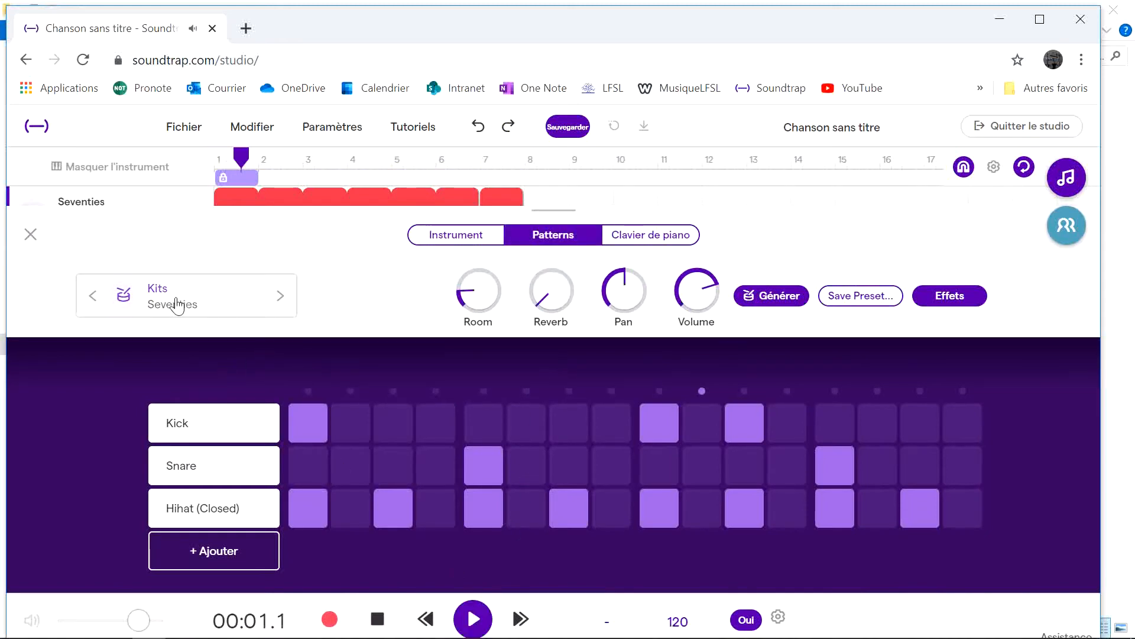
Step: Switch the drum track's instrument to the Sixties kit
{"action": "left_click", "coordinate": [177, 305]}
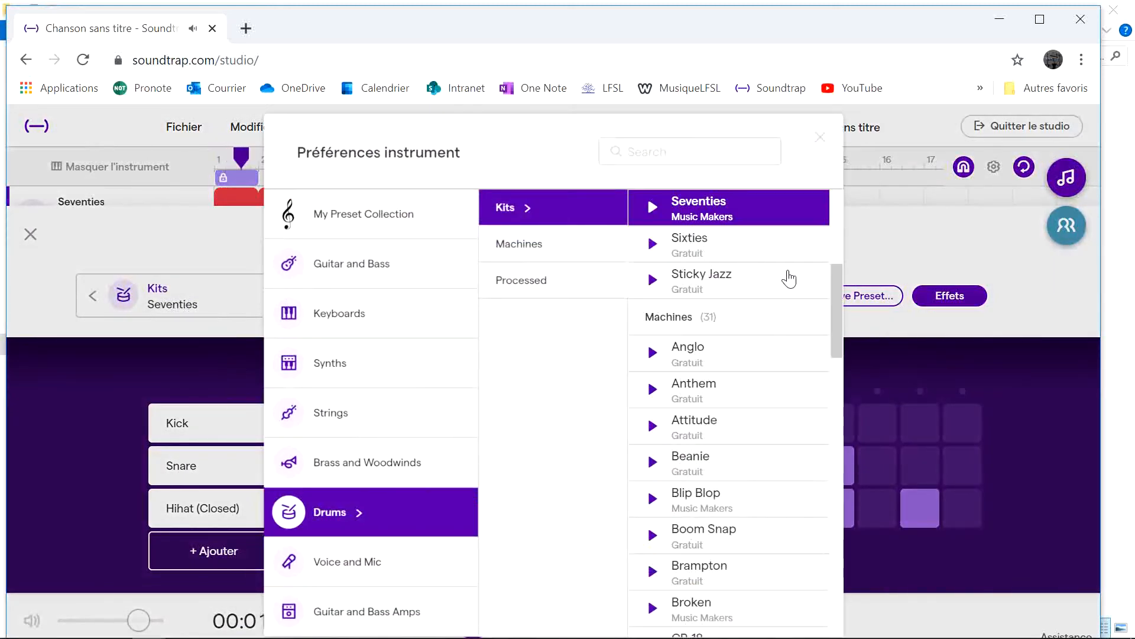
{"action": "left_click", "coordinate": [753, 236]}
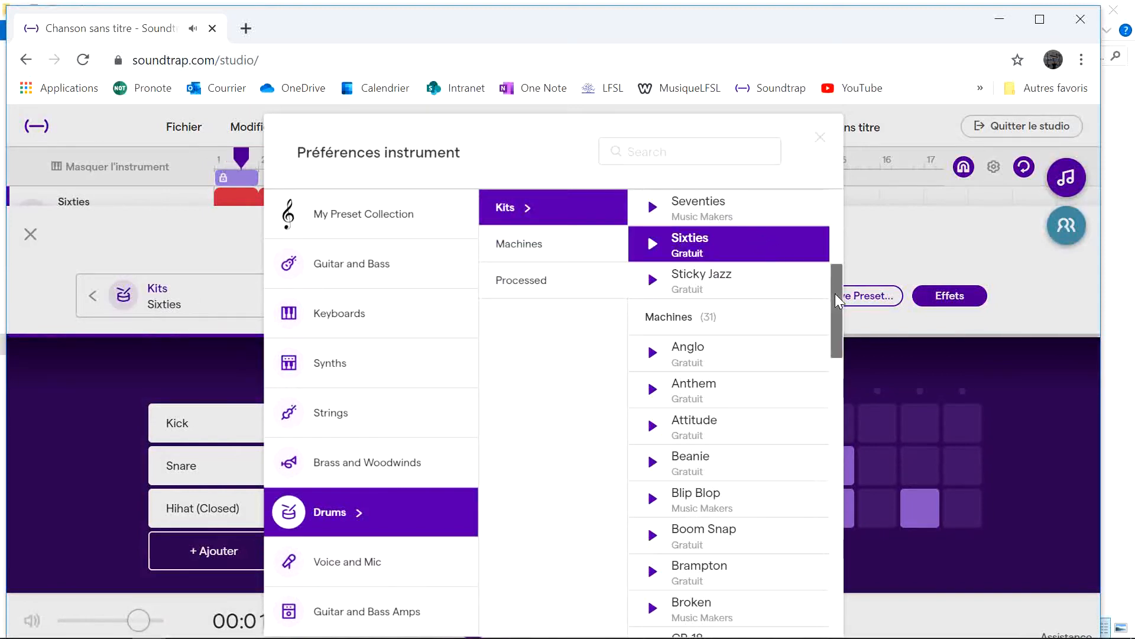
{"action": "left_click_drag", "start_coordinate": [835, 293], "coordinate": [824, 254]}
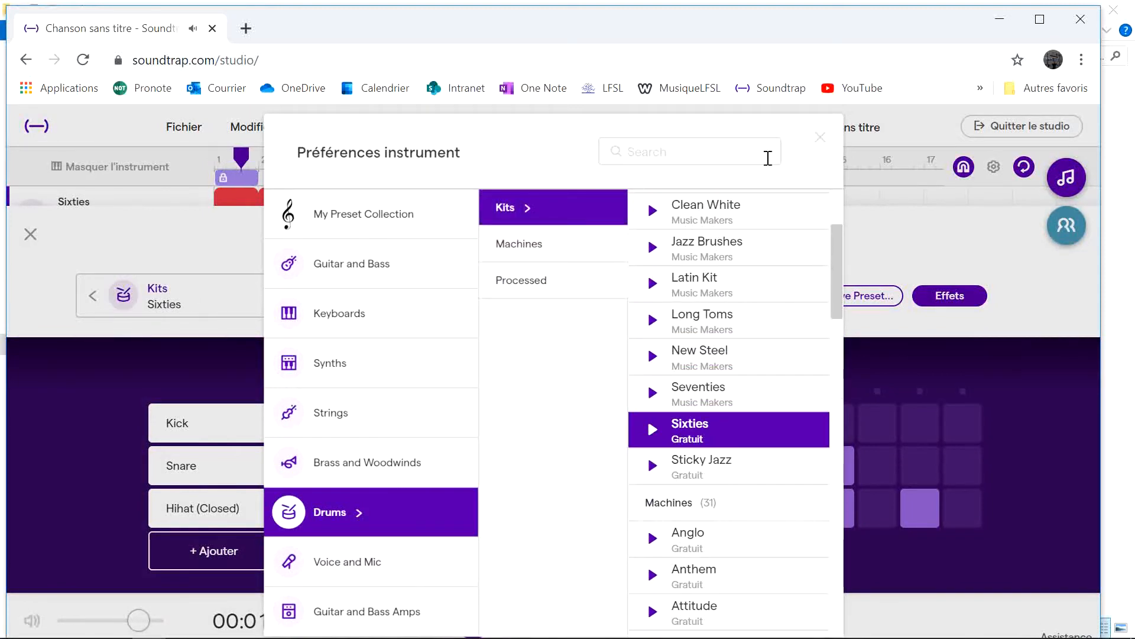
{"action": "left_click", "coordinate": [820, 137]}
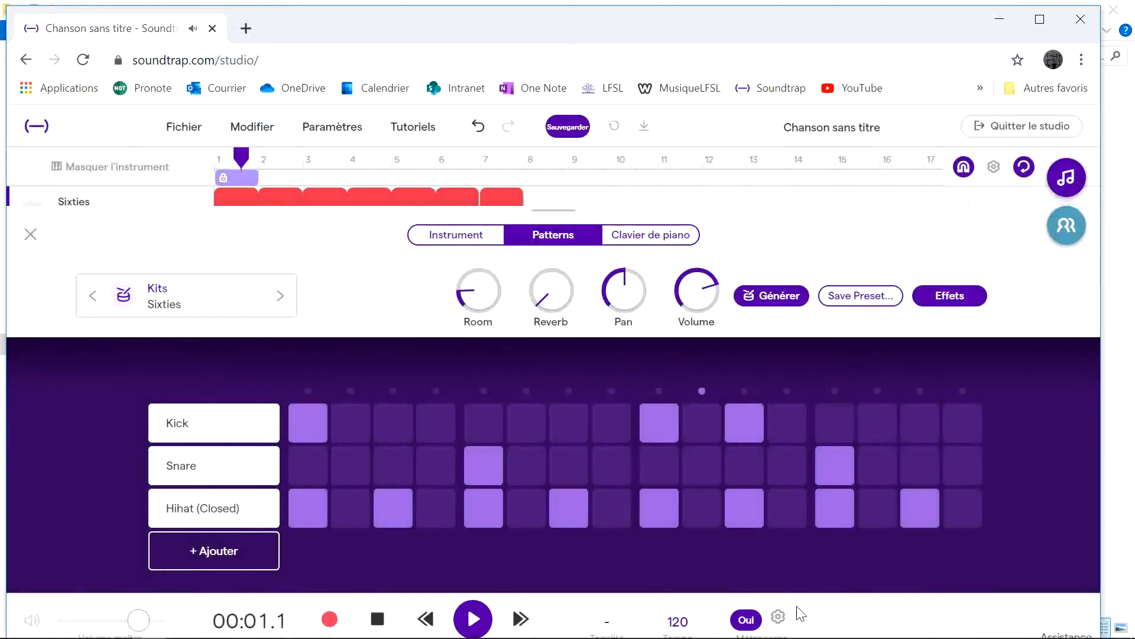
Step: Switch the drum track to the Anglo drum machine, close the instrument editor and stop playback
{"action": "left_click", "coordinate": [247, 284]}
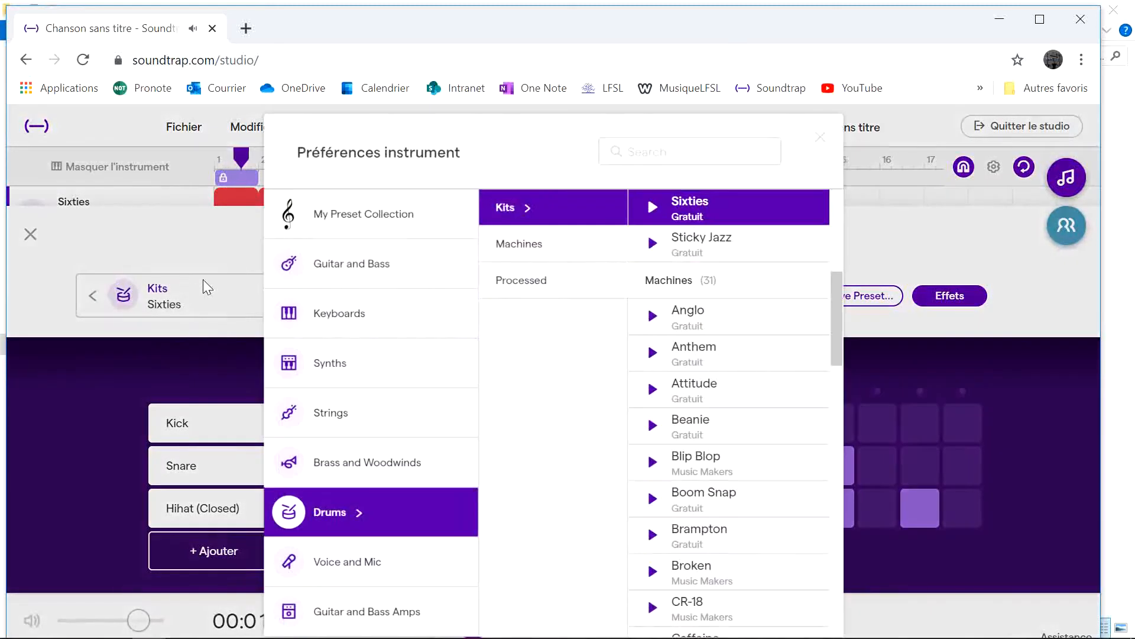
{"action": "left_click", "coordinate": [695, 320]}
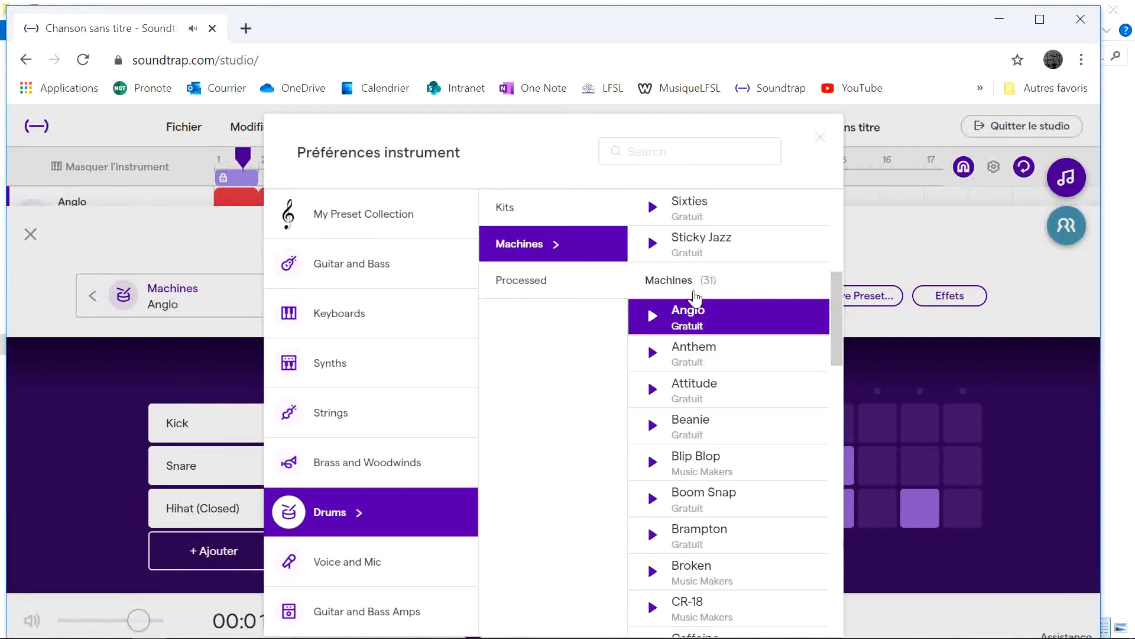
{"action": "left_click", "coordinate": [820, 142]}
{"action": "left_click", "coordinate": [39, 245]}
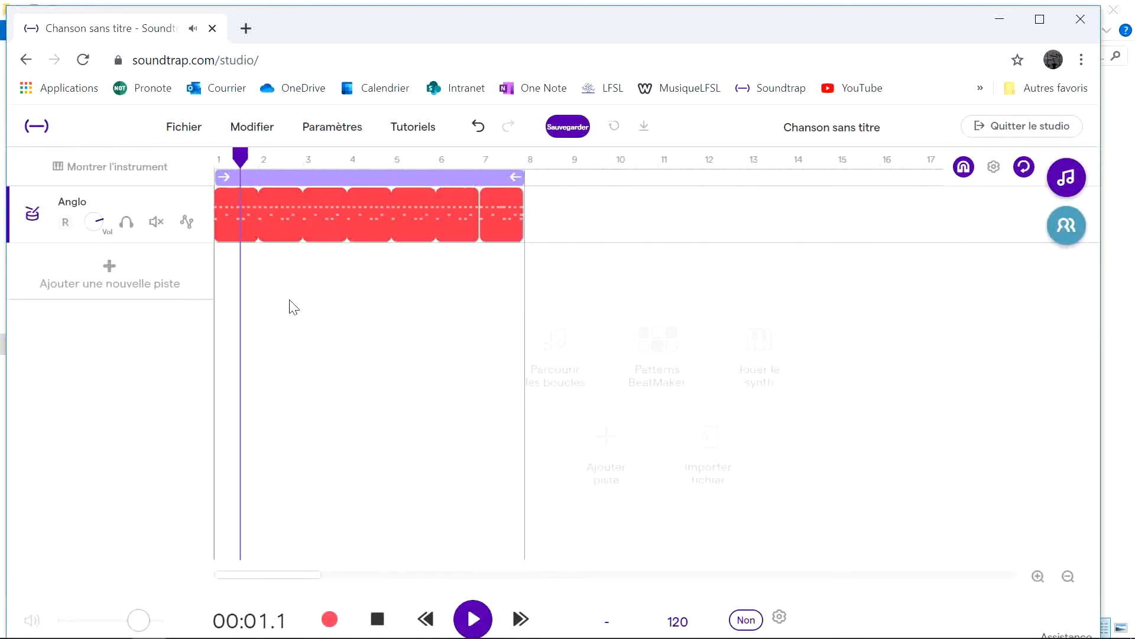
{"action": "left_click", "coordinate": [374, 617]}
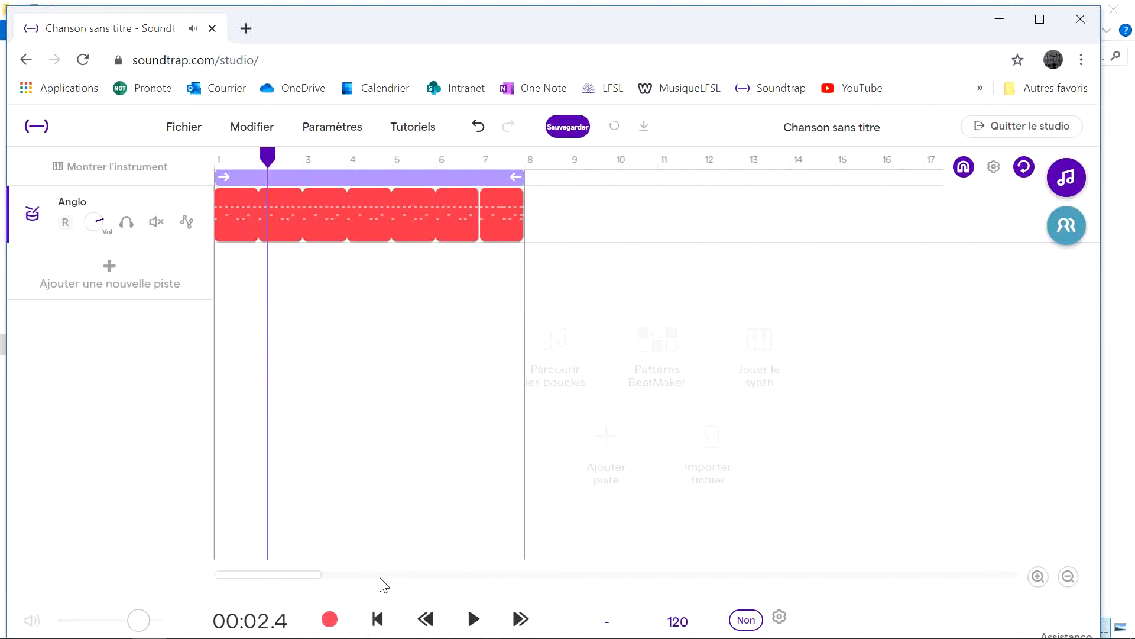
Step: Open the main looped beat in the piano roll editor
{"action": "double_click", "coordinate": [351, 216]}
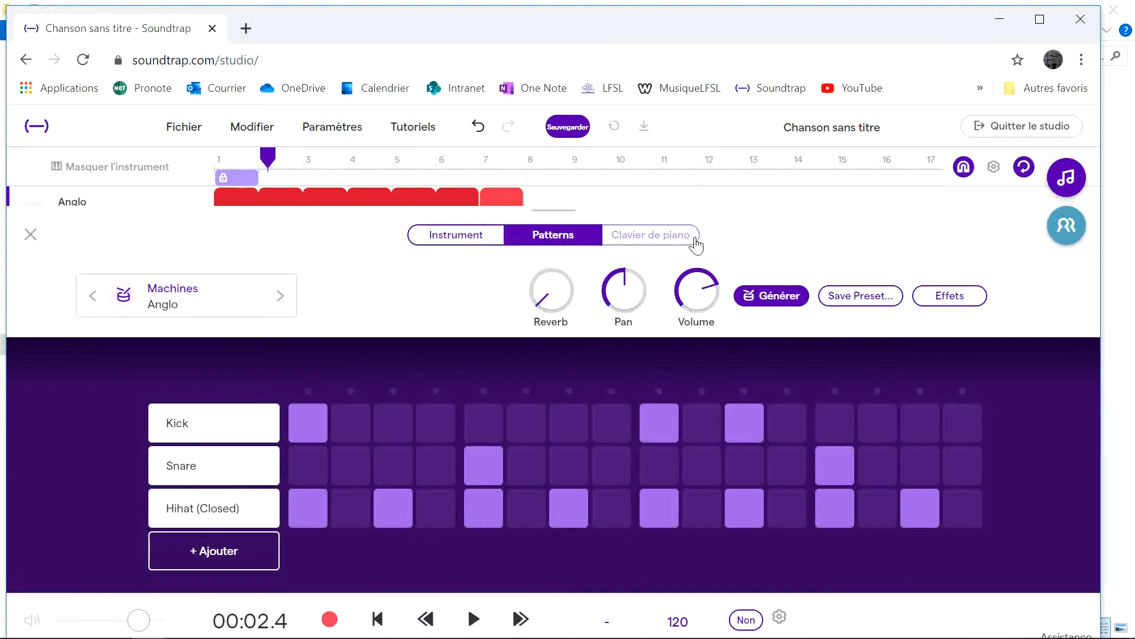
{"action": "left_click", "coordinate": [629, 240]}
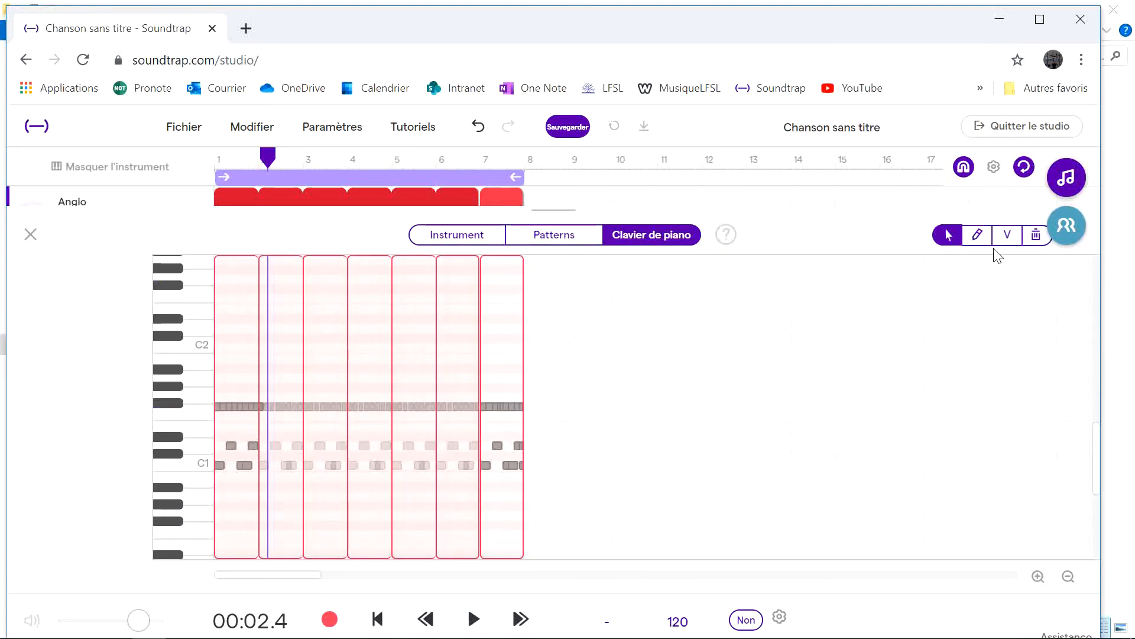
{"action": "left_click", "coordinate": [1034, 573]}
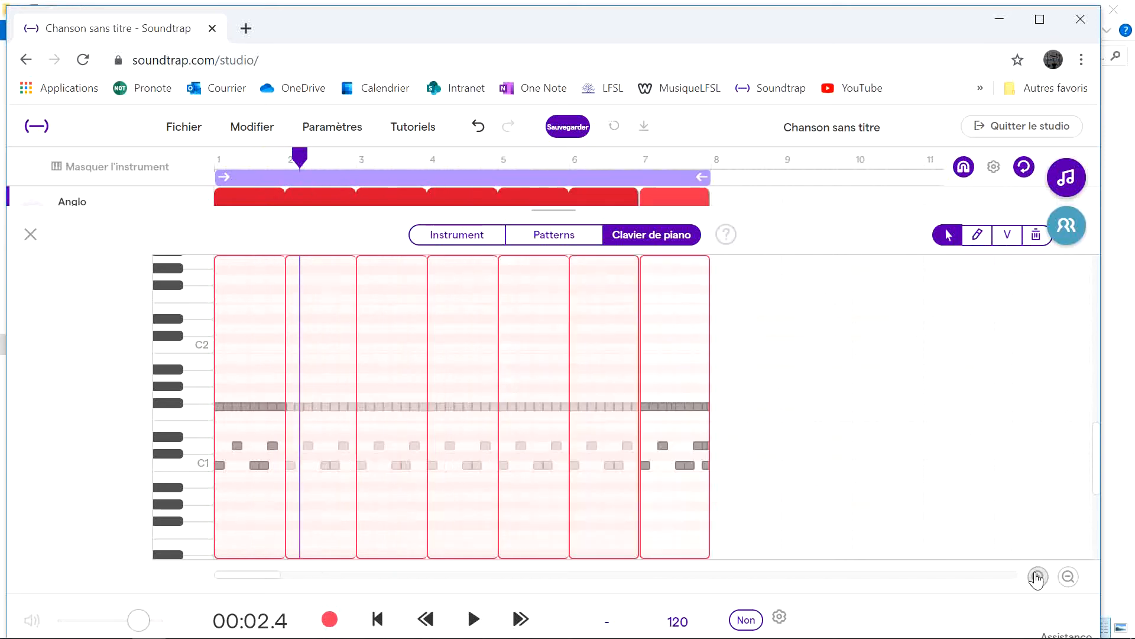
{"action": "left_click", "coordinate": [1035, 574]}
{"action": "left_click", "coordinate": [1034, 573]}
{"action": "left_click", "coordinate": [1034, 574]}
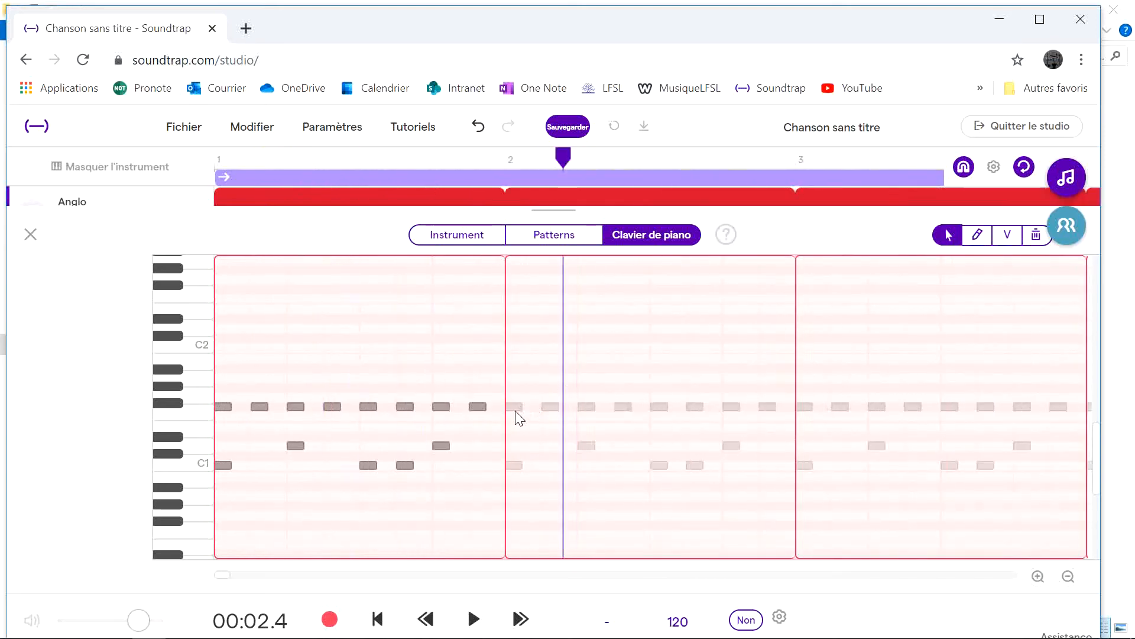
Step: Try to resize the last hi-hat note of measure 1, setting the grid size to 1/16
{"action": "left_click", "coordinate": [477, 407]}
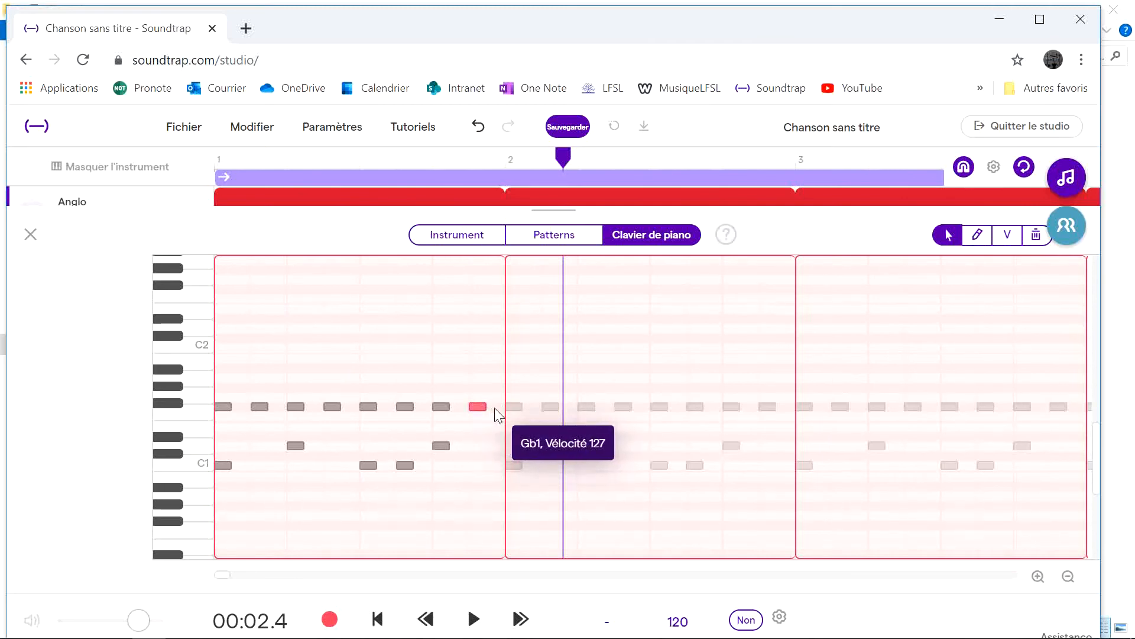
{"action": "mouse_move", "coordinate": [494, 406]}
{"action": "left_mouse_down"}
{"action": "mouse_move", "coordinate": [487, 356]}
{"action": "mouse_move", "coordinate": [485, 405]}
{"action": "mouse_move", "coordinate": [454, 408]}
{"action": "mouse_move", "coordinate": [480, 407]}
{"action": "left_mouse_up"}
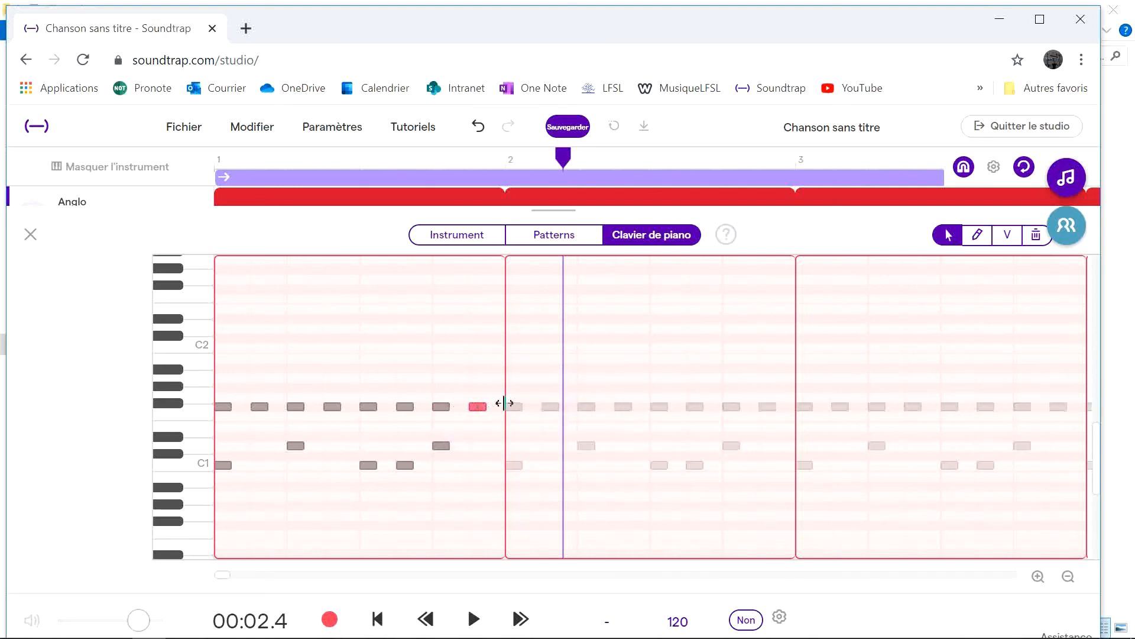
{"action": "left_click", "coordinate": [994, 169]}
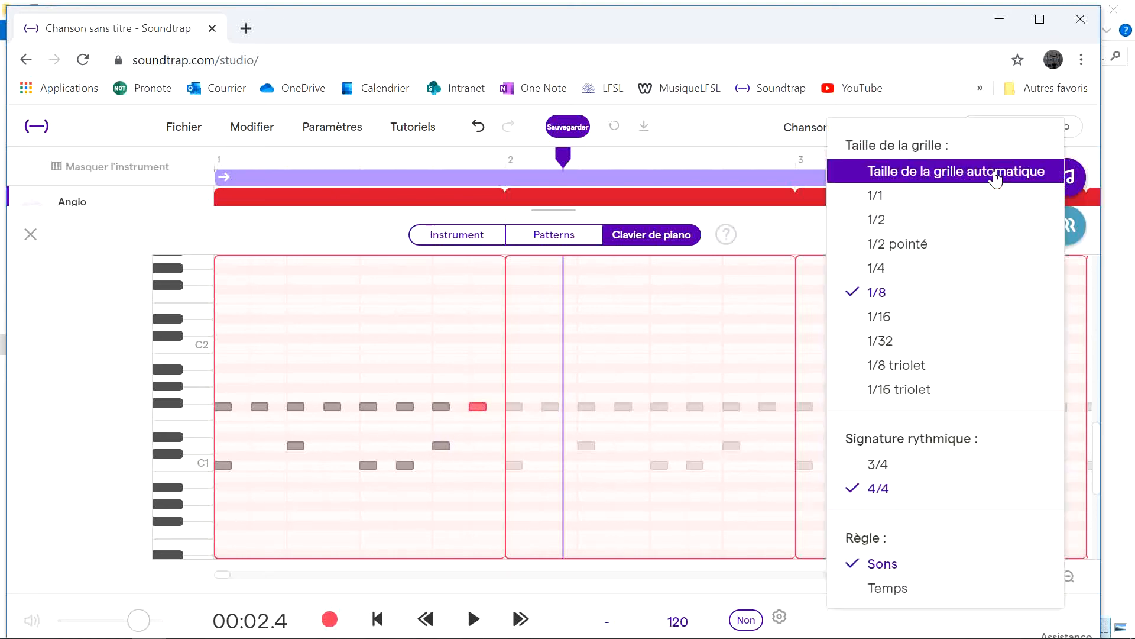
{"action": "left_click", "coordinate": [874, 316]}
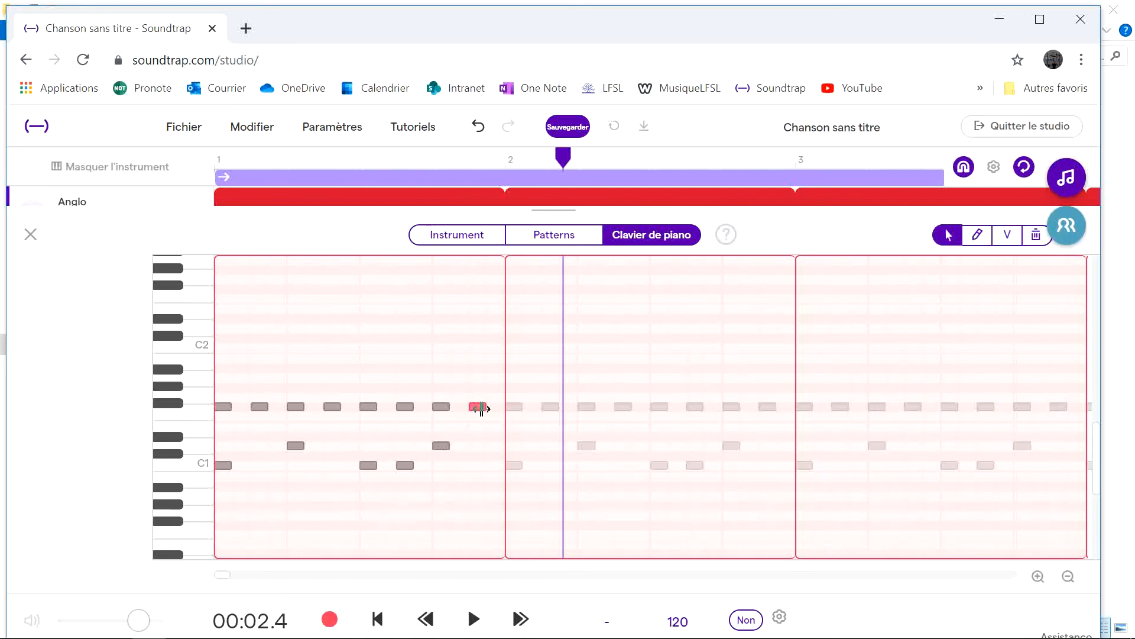
{"action": "mouse_move", "coordinate": [478, 408]}
{"action": "left_mouse_down"}
{"action": "mouse_move", "coordinate": [488, 407]}
{"action": "mouse_move", "coordinate": [477, 407]}
{"action": "left_mouse_up"}
Step: Review the main beat's step pattern in the pattern editor
{"action": "left_click", "coordinate": [29, 234]}
{"action": "double_click", "coordinate": [352, 219]}
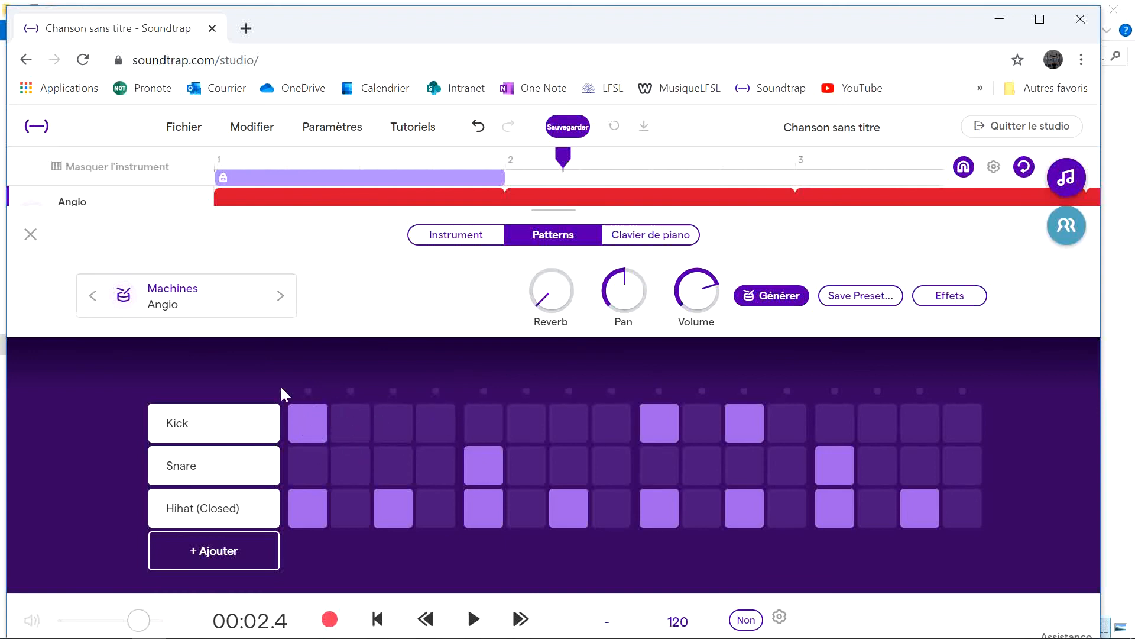
{"action": "left_click", "coordinate": [30, 234]}
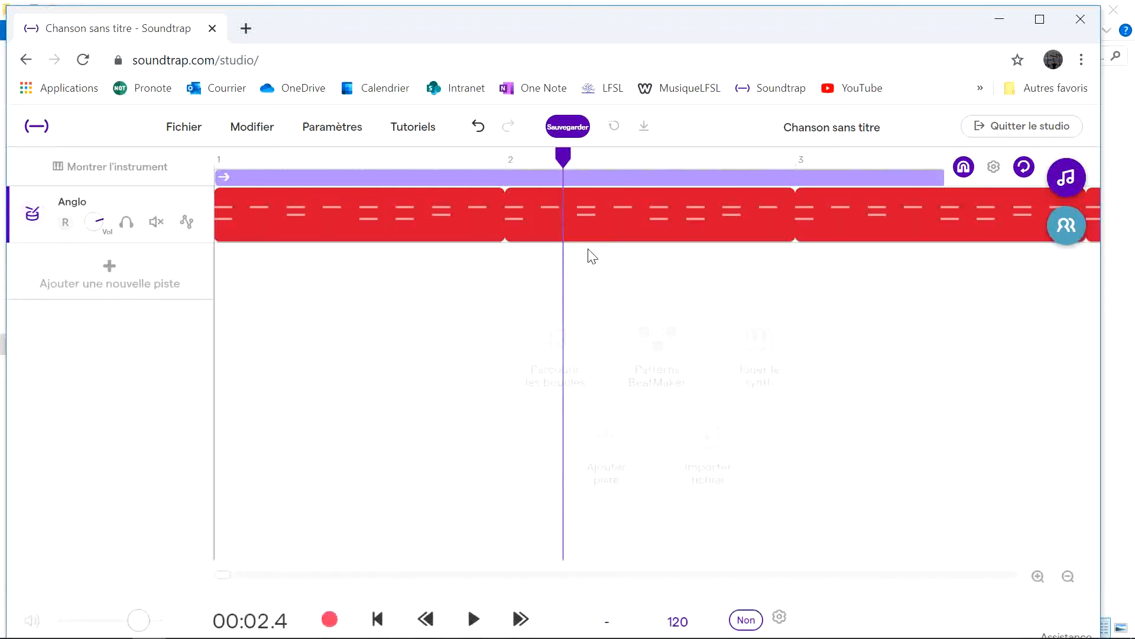
Step: Open the looped beat's notes in the piano roll and set the grid size to 1/32
{"action": "double_click", "coordinate": [607, 231]}
{"action": "left_click", "coordinate": [647, 235]}
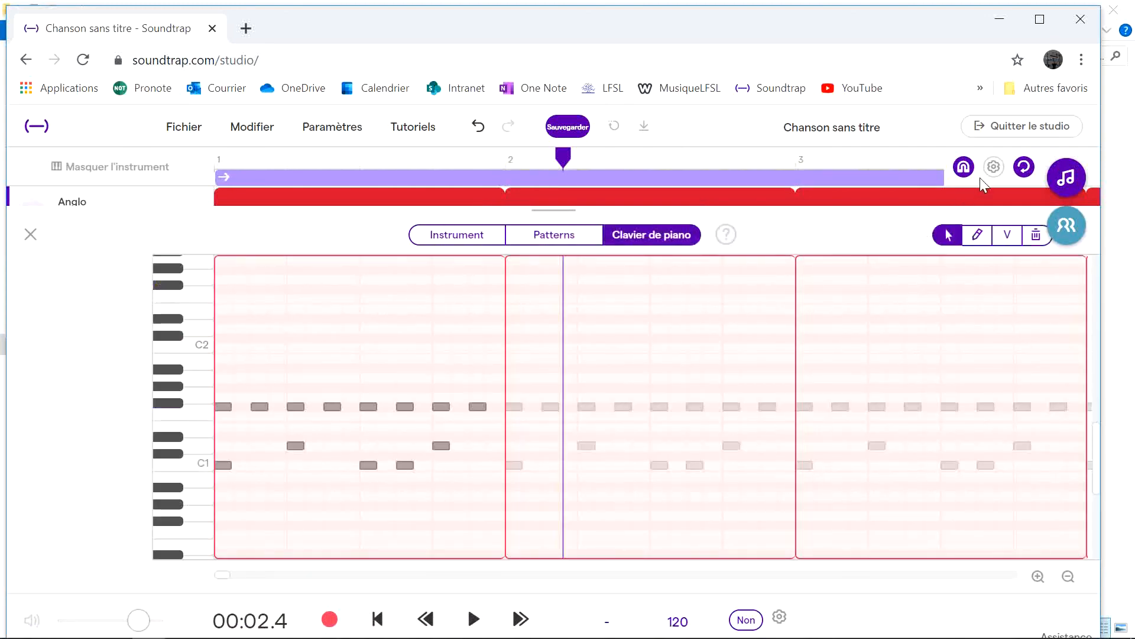
{"action": "left_click", "coordinate": [996, 171]}
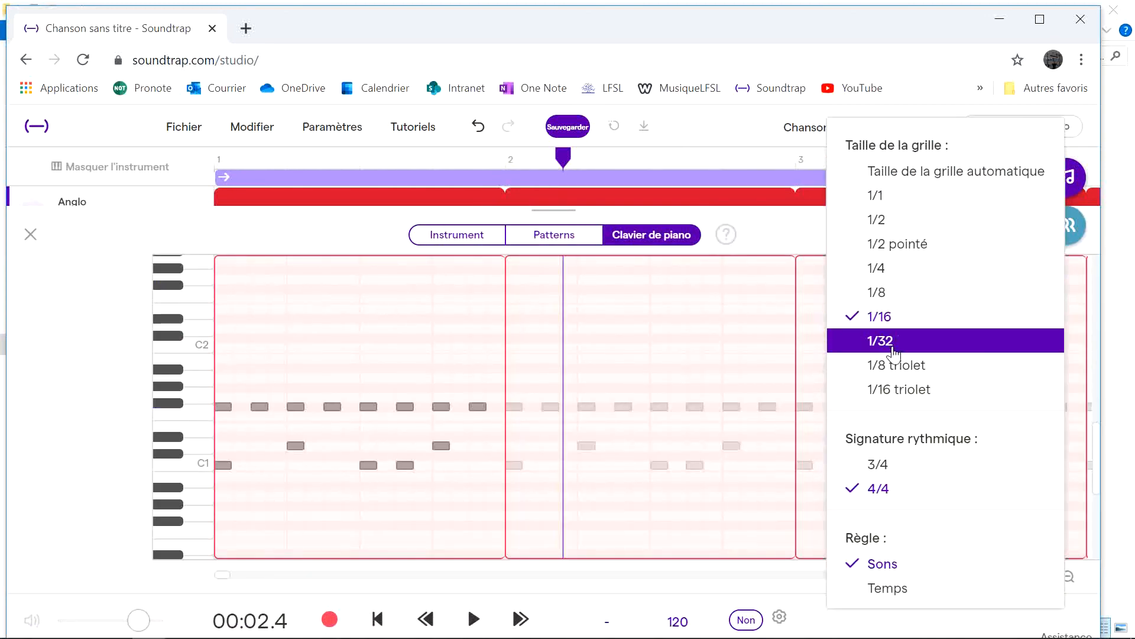
{"action": "left_click", "coordinate": [877, 335]}
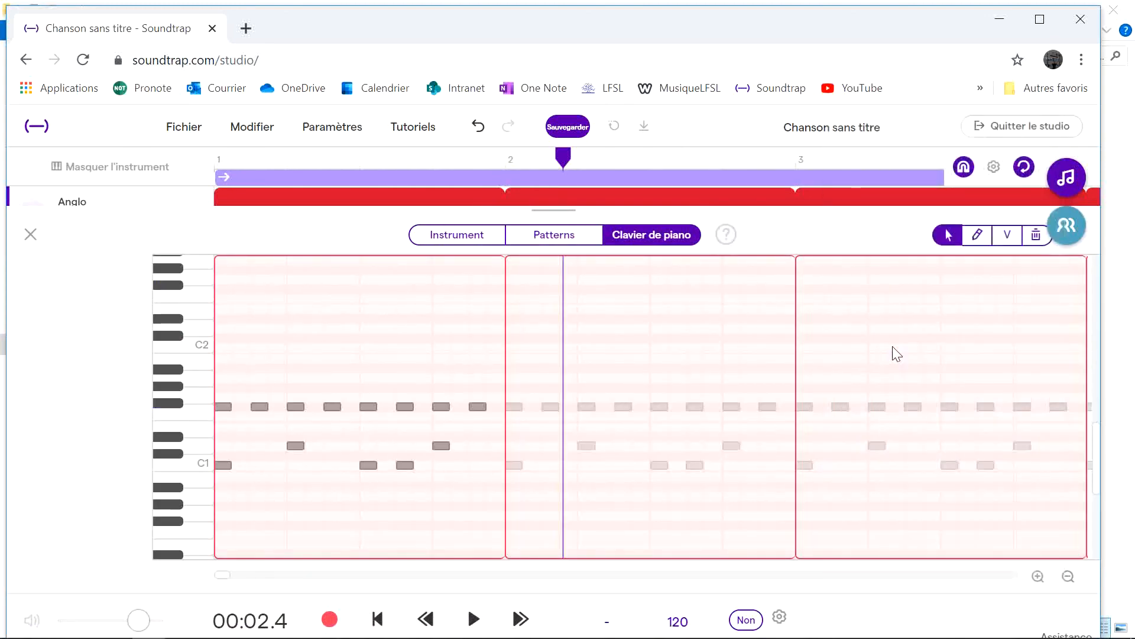
Step: Add closed hi-hat notes on steps 14 and 16 of measure 1 and check them in the step pattern
{"action": "double_click", "coordinate": [457, 406]}
{"action": "double_click", "coordinate": [491, 407]}
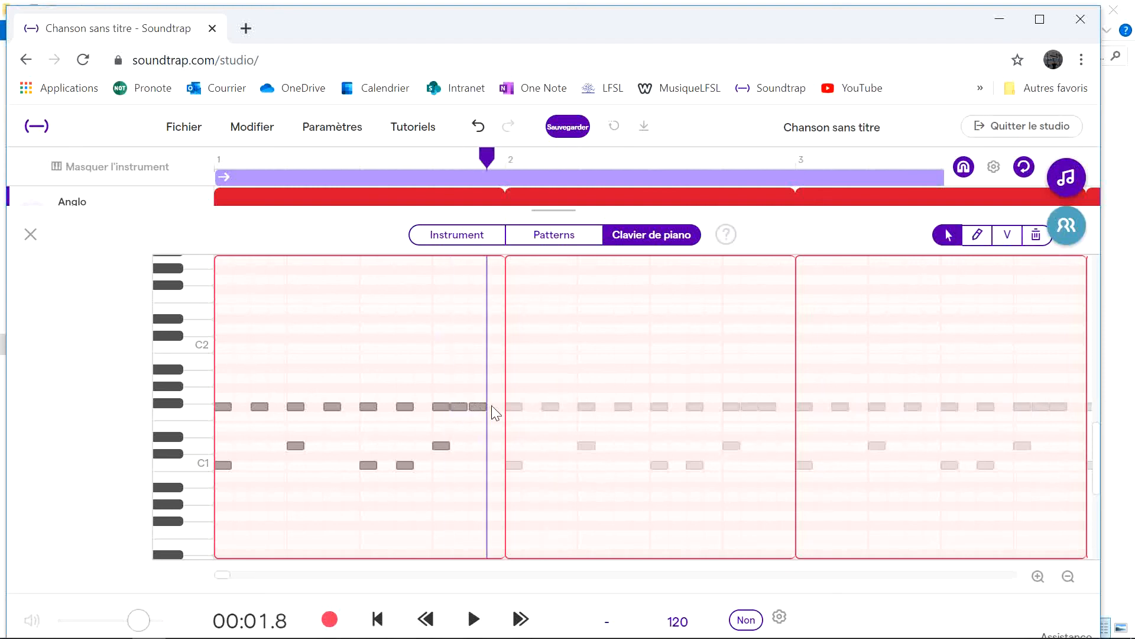
{"action": "left_click", "coordinate": [553, 236]}
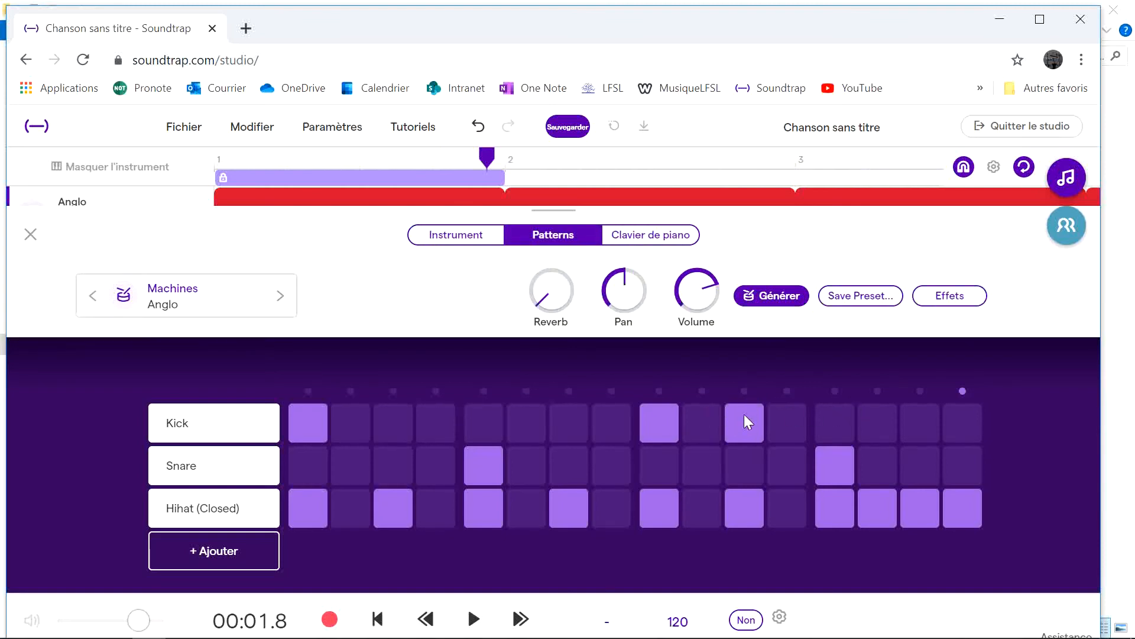
{"action": "left_click", "coordinate": [30, 235]}
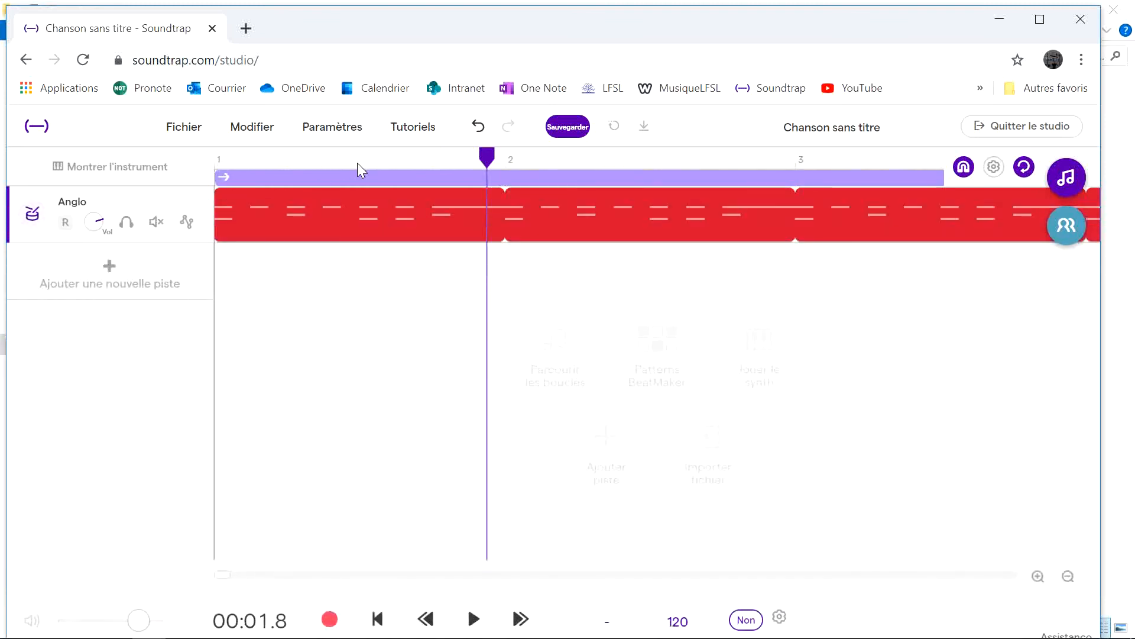
Step: Play the edited beat from the start of the song, then stop it
{"action": "left_click_drag", "start_coordinate": [357, 163], "coordinate": [184, 163]}
{"action": "left_click", "coordinate": [470, 622]}
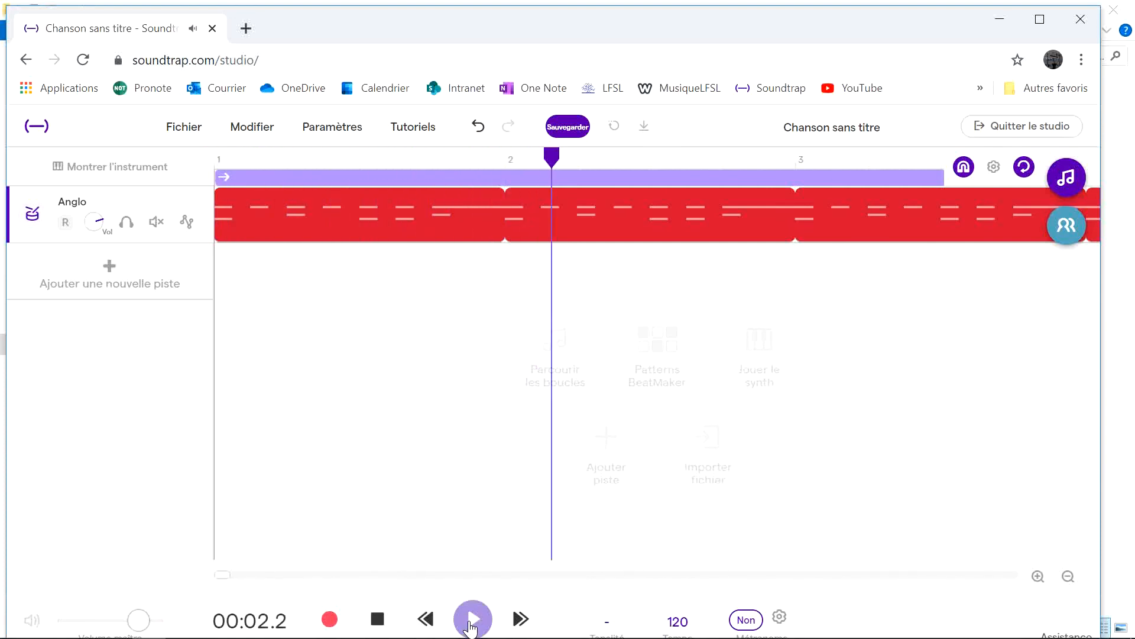
{"action": "left_click", "coordinate": [381, 626]}
Step: Examine the edited beat's notes in the piano roll and the available grid sizes
{"action": "double_click", "coordinate": [463, 208]}
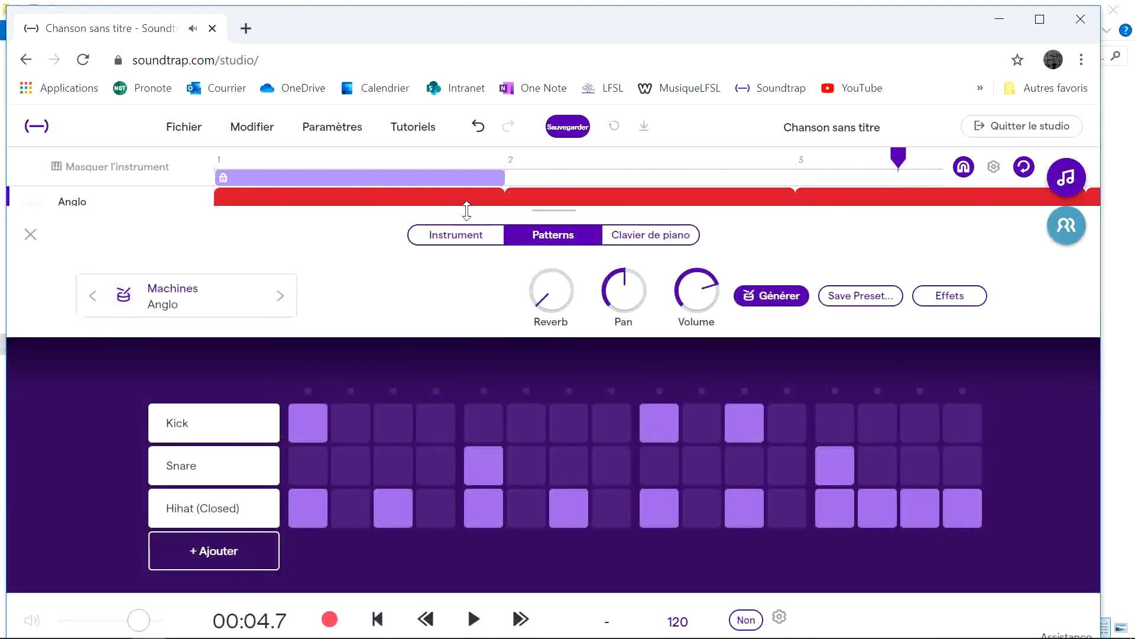
{"action": "left_click", "coordinate": [649, 236]}
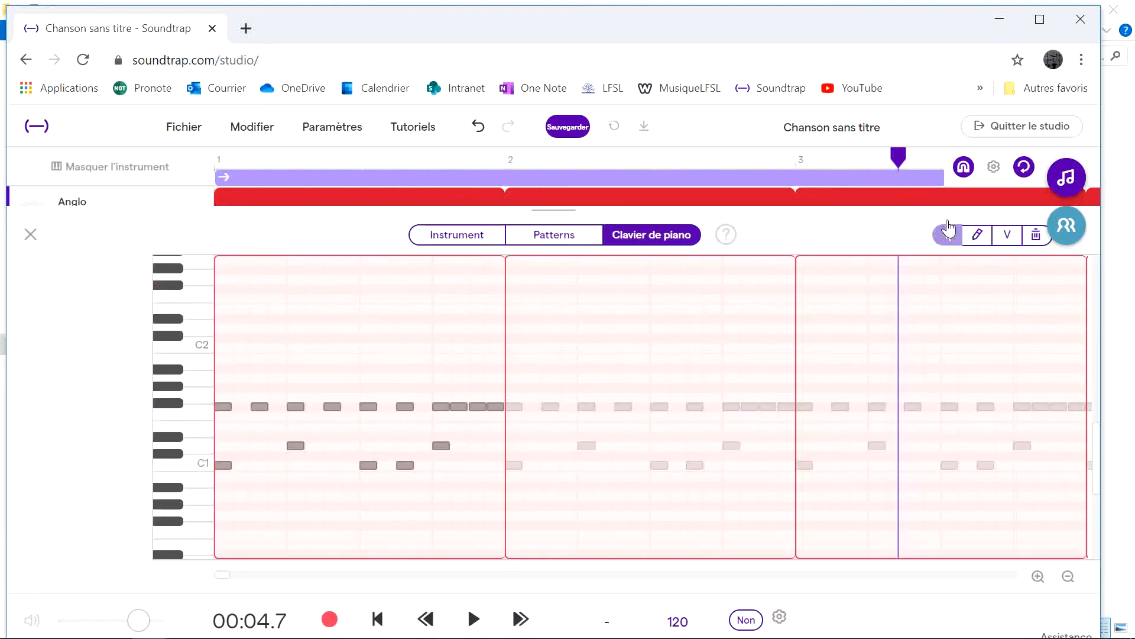
{"action": "left_click", "coordinate": [994, 168]}
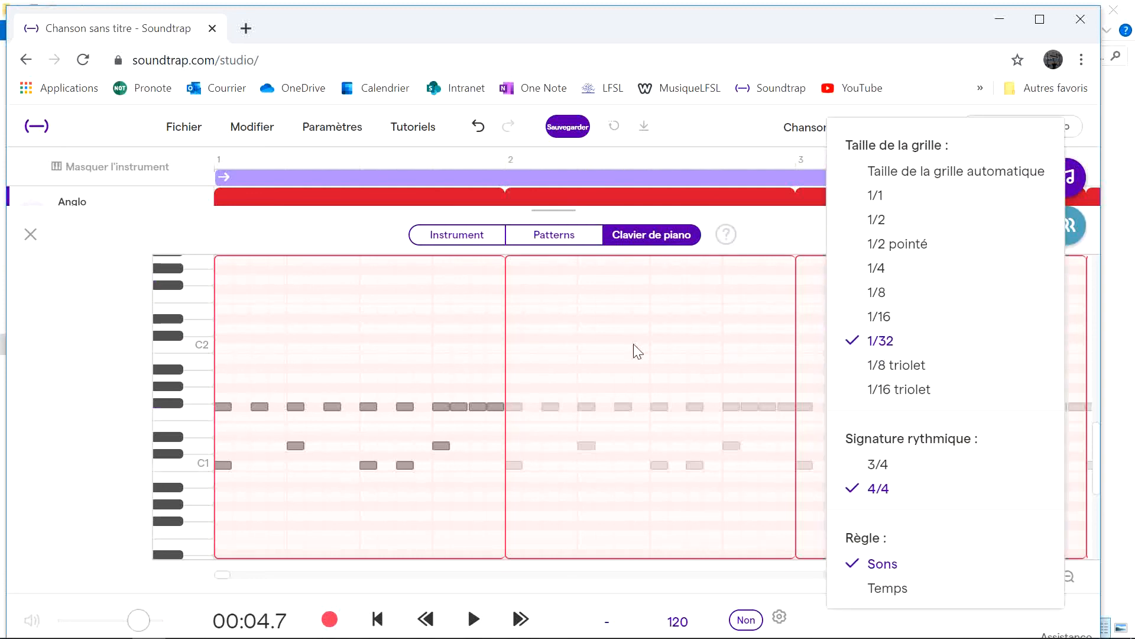
{"action": "left_click", "coordinate": [579, 335]}
{"action": "left_click", "coordinate": [31, 235]}
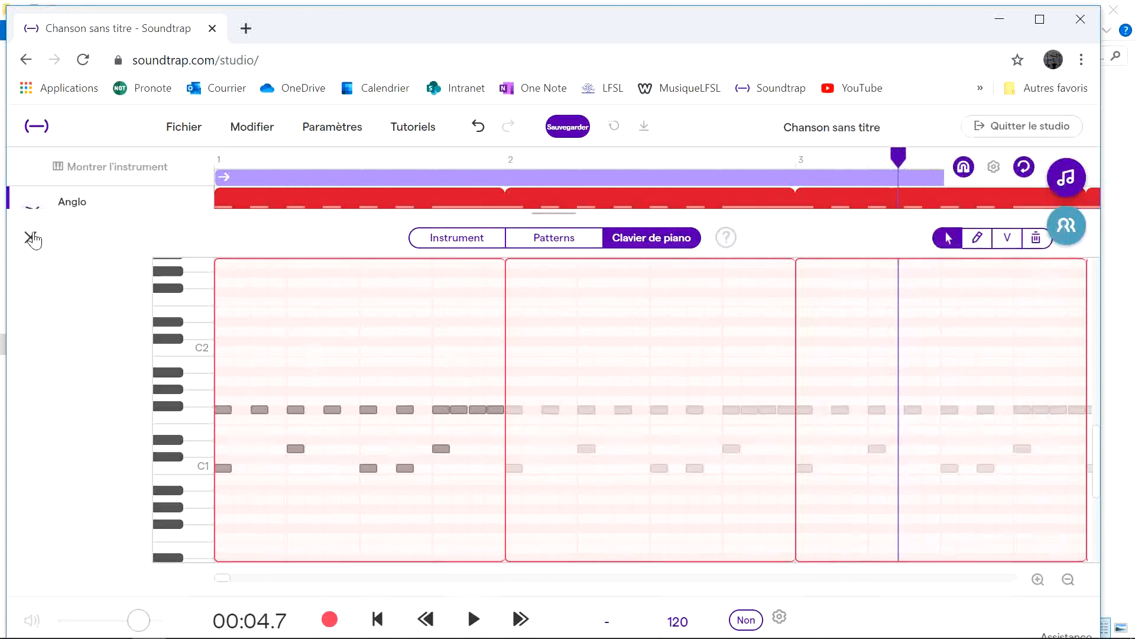